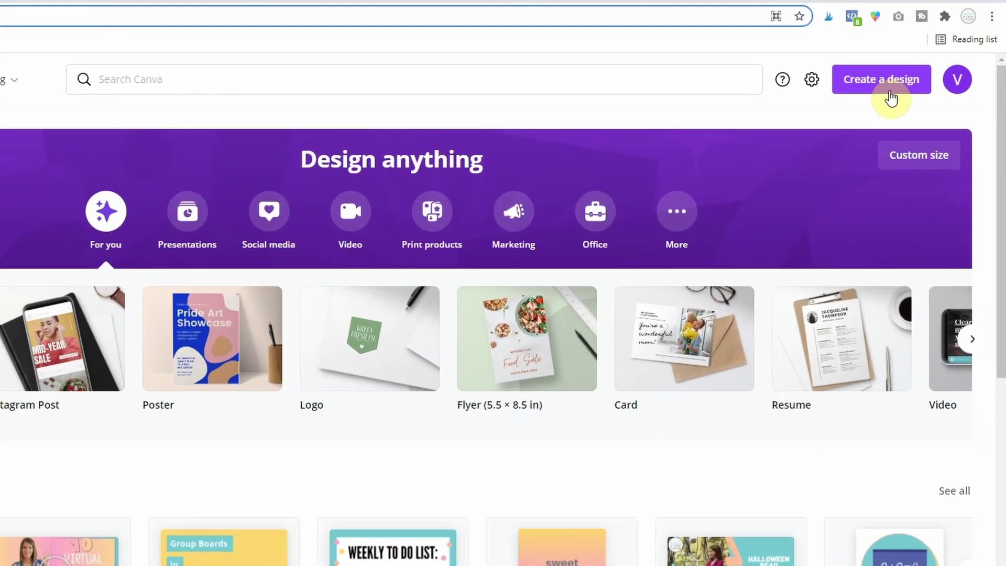
# Step: Create a blank custom-size design 2 in wide by 0.5 in high, with units in inches
pyautogui.click(890, 97)
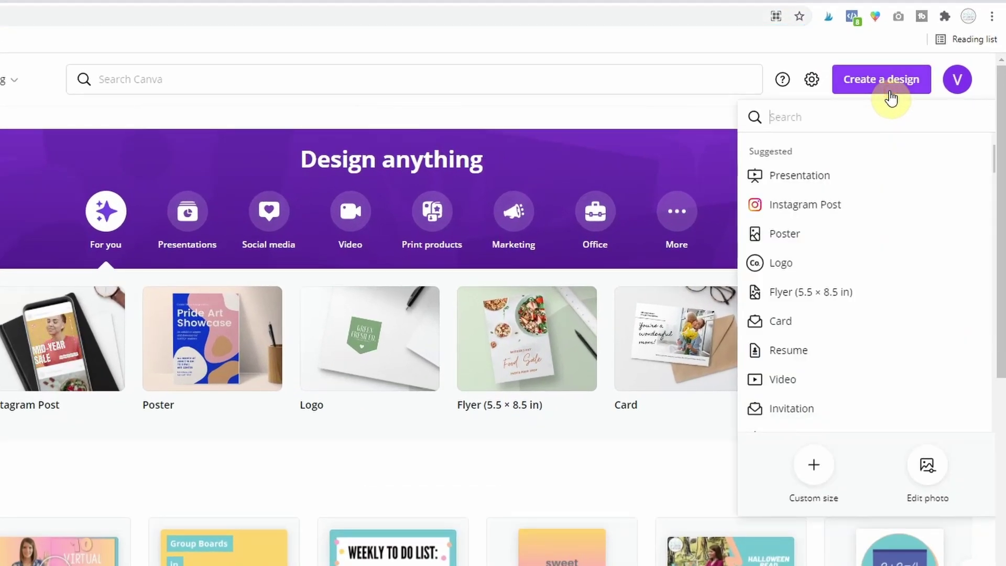
pyautogui.click(819, 481)
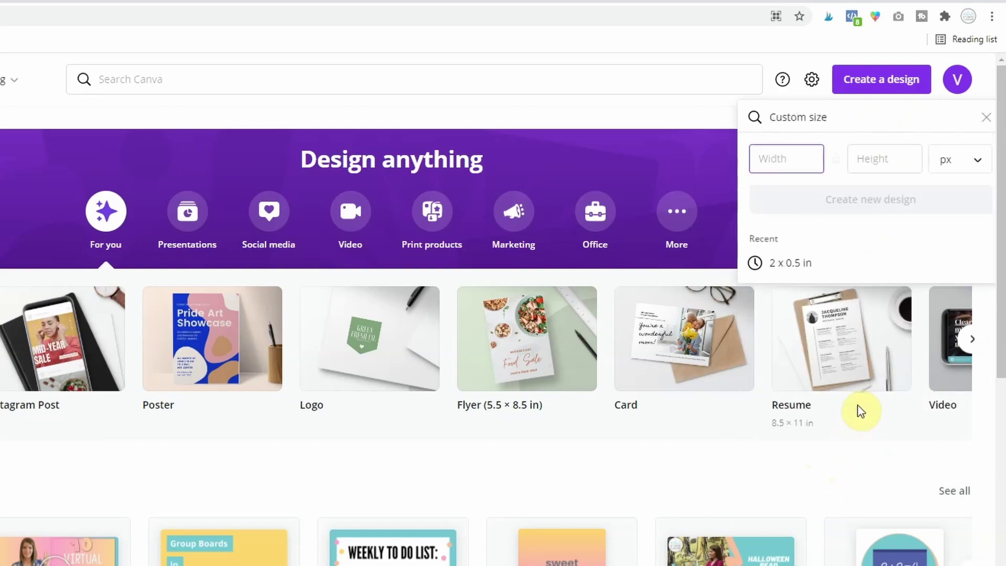
pyautogui.click(981, 165)
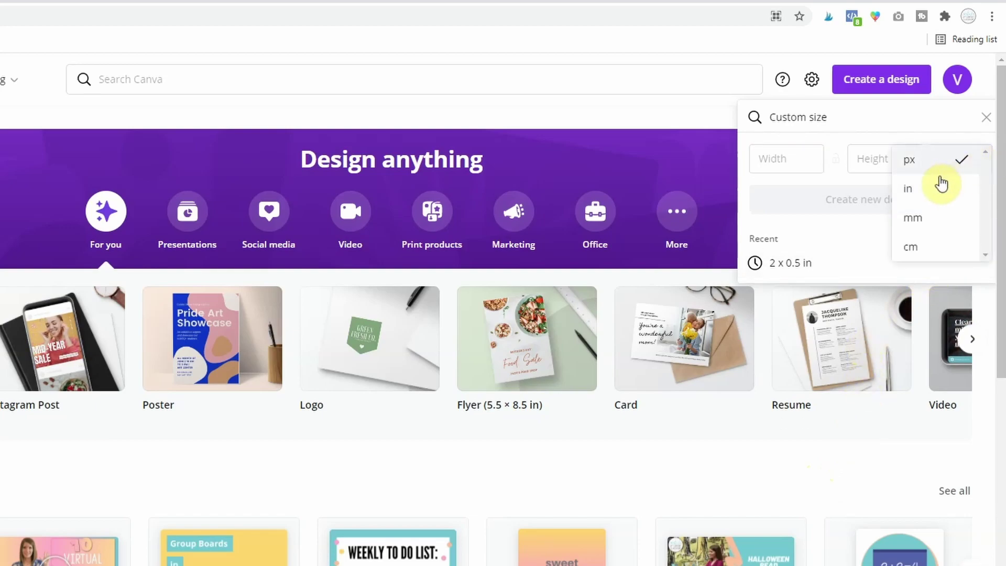
pyautogui.click(927, 193)
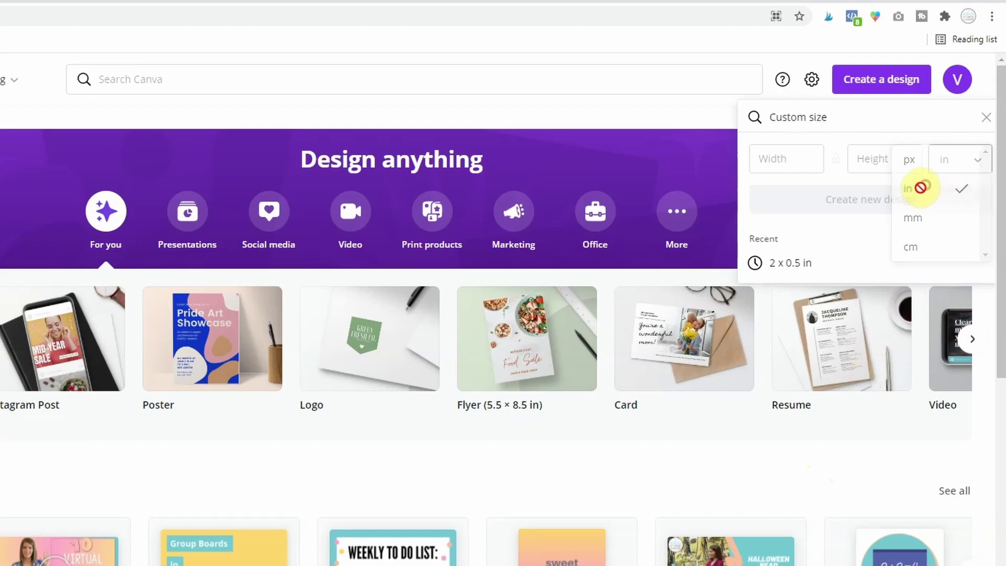
pyautogui.click(758, 159)
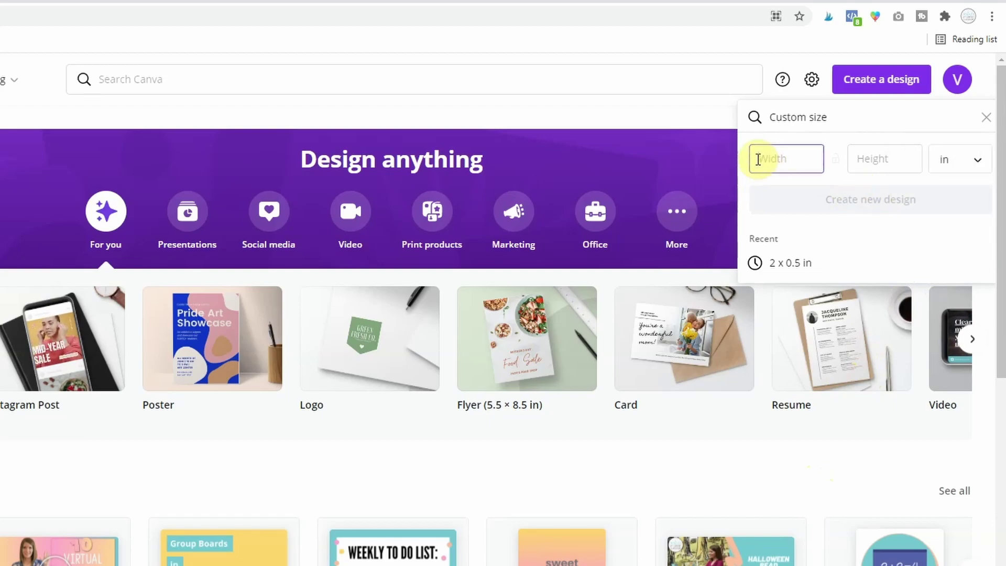
pyautogui.write('2')
pyautogui.click(856, 166)
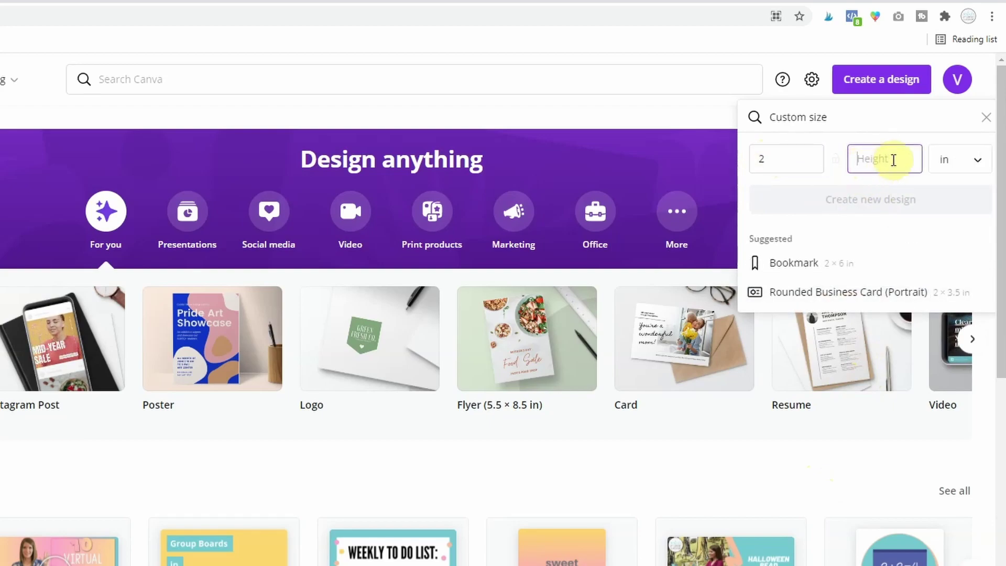
pyautogui.write('0.5')
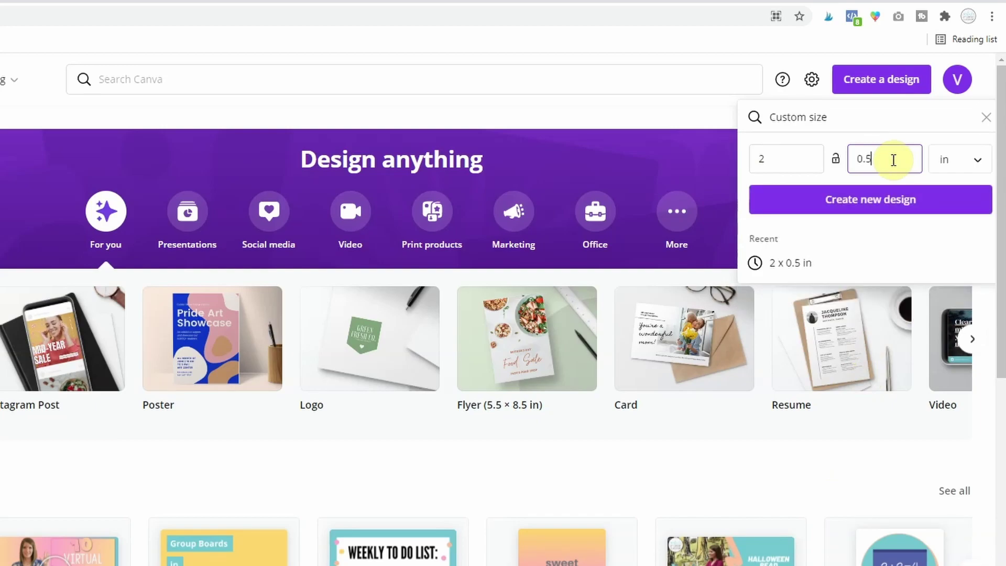
pyautogui.click(858, 210)
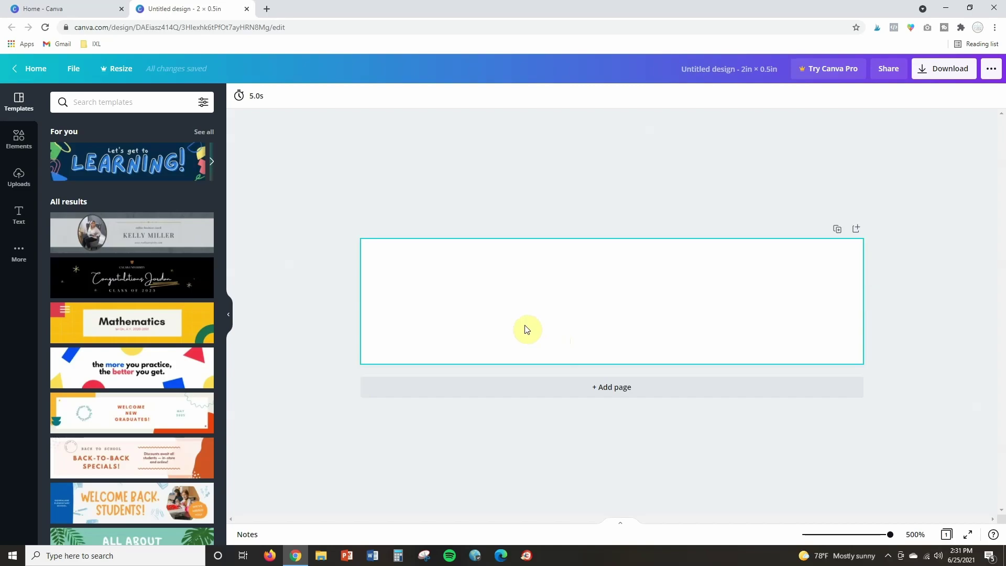
pyautogui.scroll(-7, 141, 297)
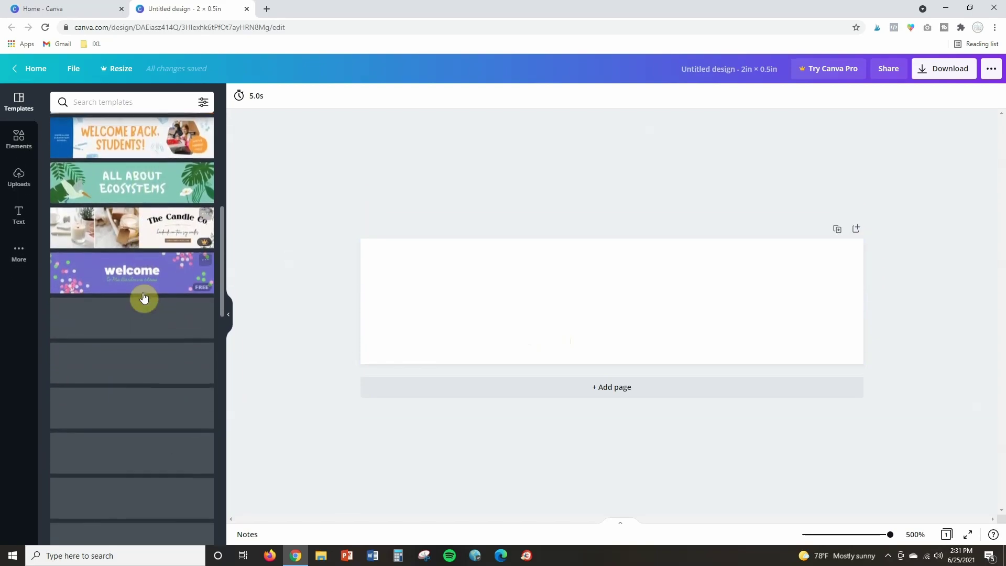
pyautogui.scroll(-3, 142, 296)
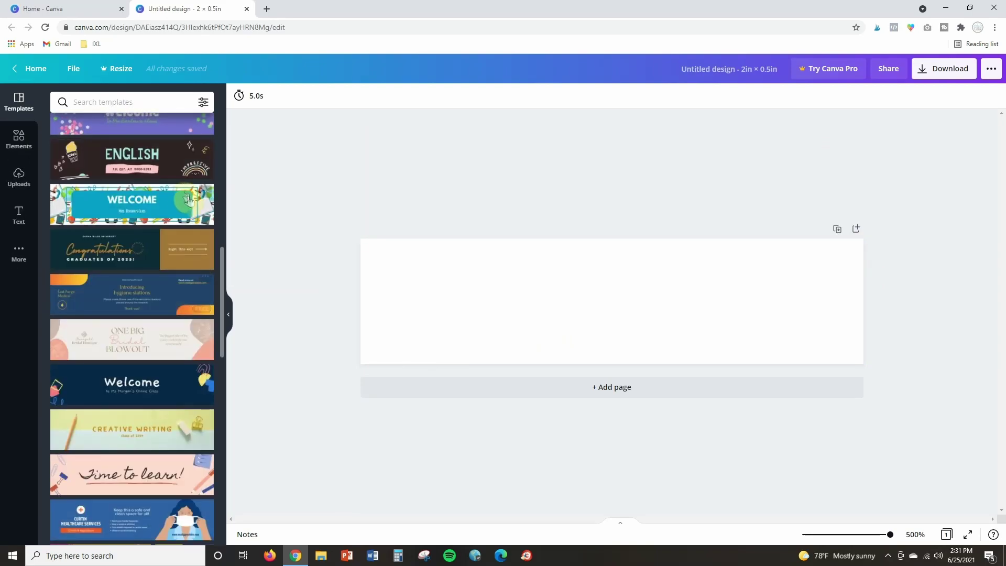
pyautogui.scroll(-4, 168, 386)
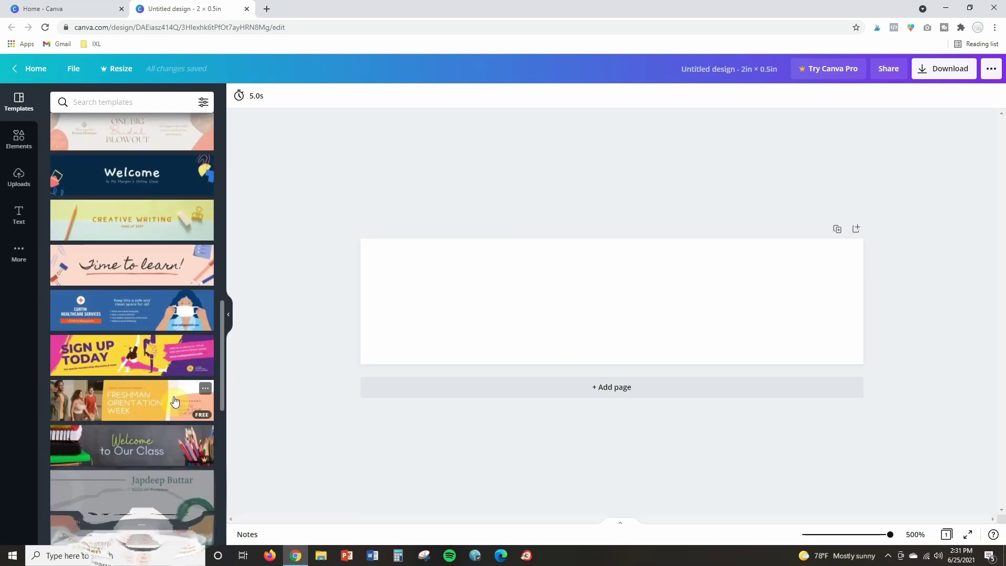
pyautogui.click(172, 420)
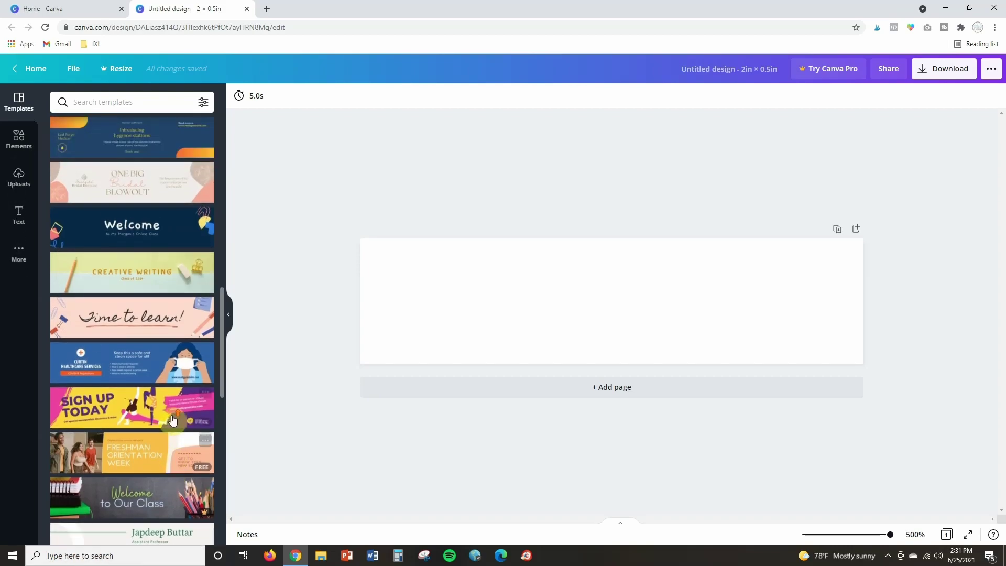
pyautogui.scroll(6, 173, 418)
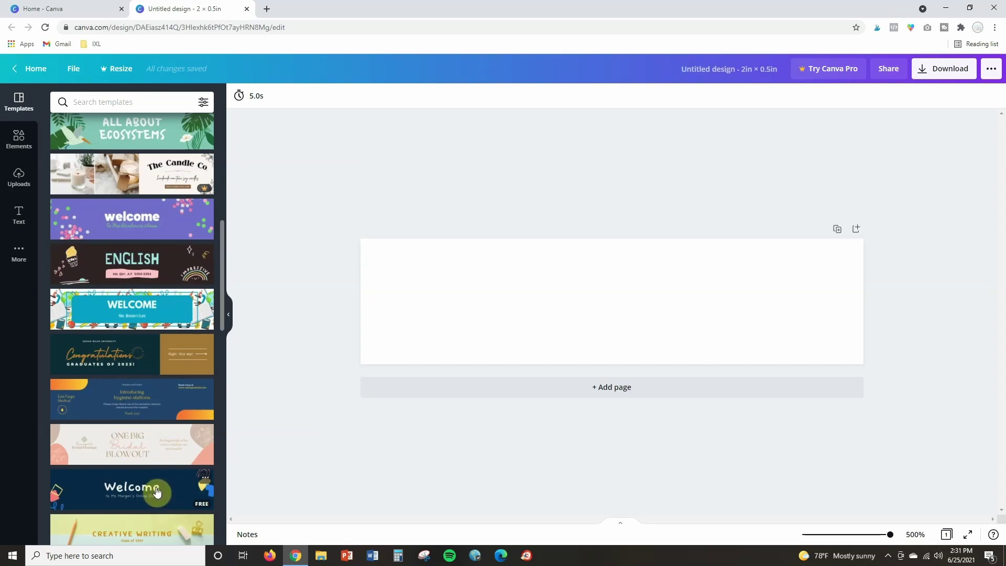
# Step: Apply the Congratulations graduates template, then swap it for the Welcome Back, Students! template
pyautogui.click(126, 357)
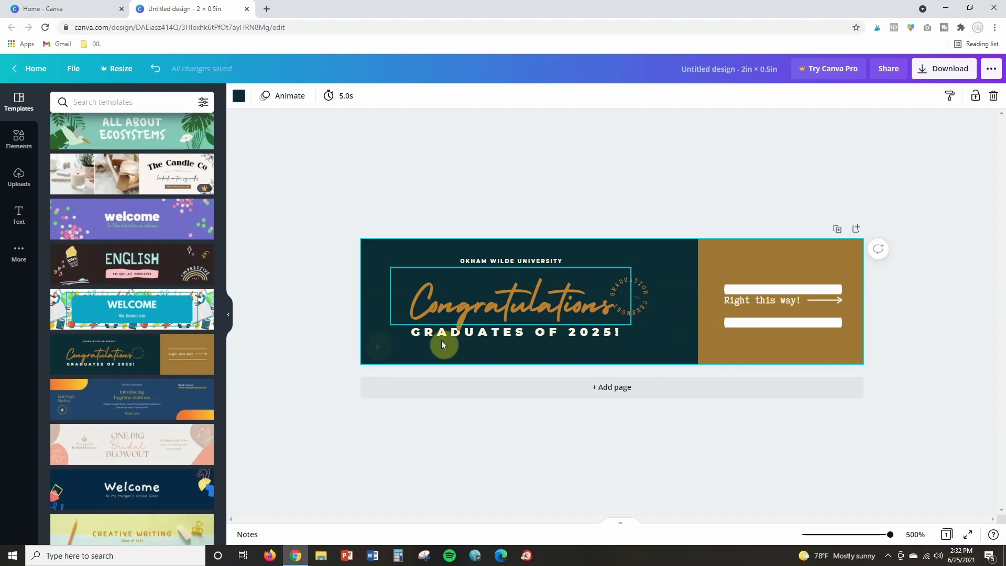
pyautogui.scroll(5, 161, 446)
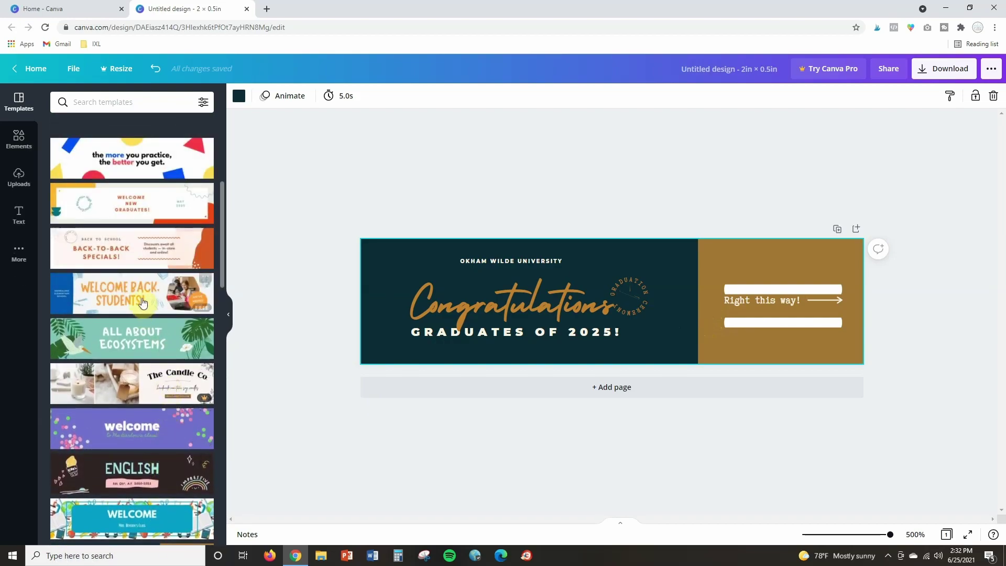
pyautogui.click(178, 294)
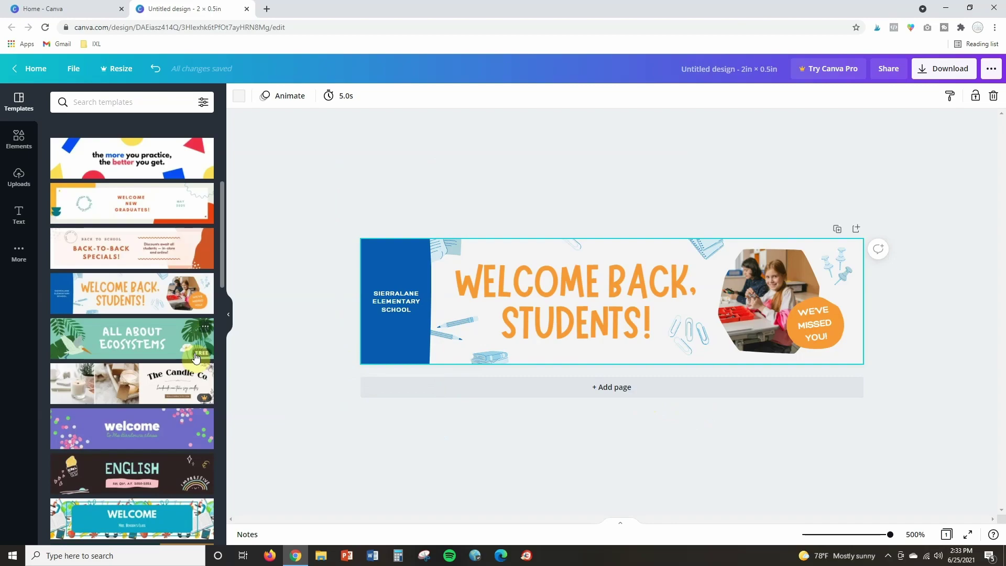
# Step: Replace it with the purple confetti welcome template
pyautogui.scroll(3, 149, 354)
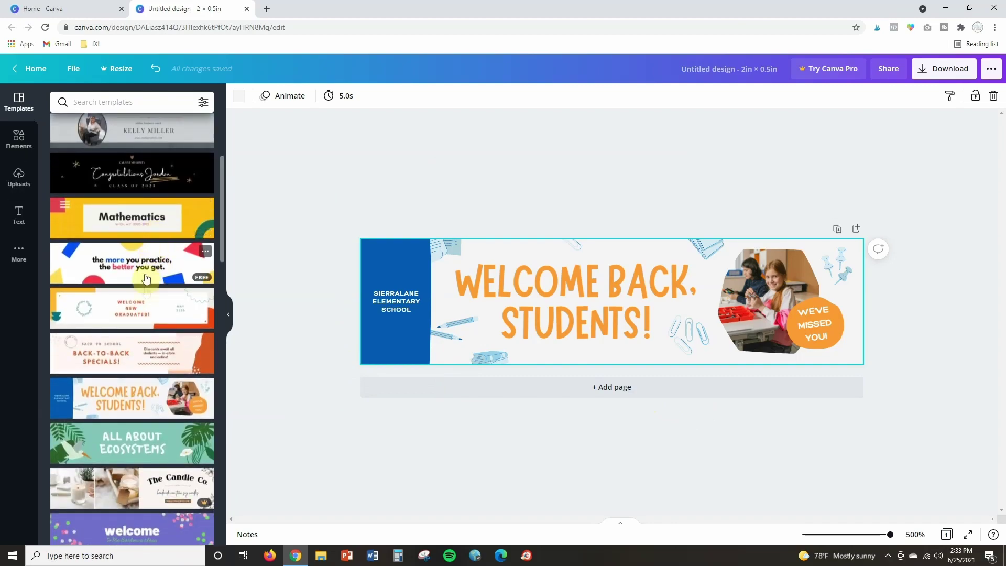
pyautogui.scroll(-2, 147, 293)
pyautogui.scroll(-3, 147, 305)
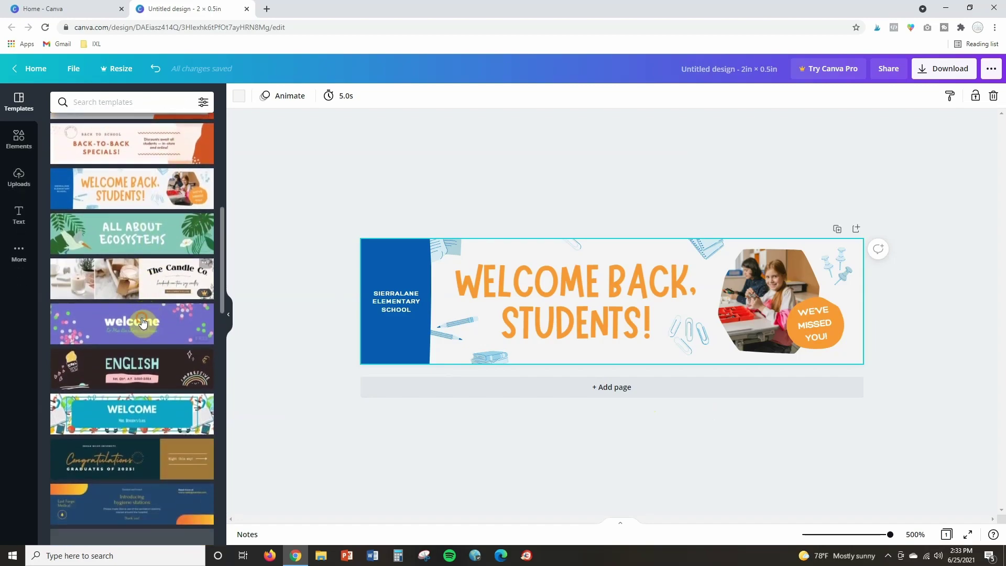
pyautogui.click(139, 321)
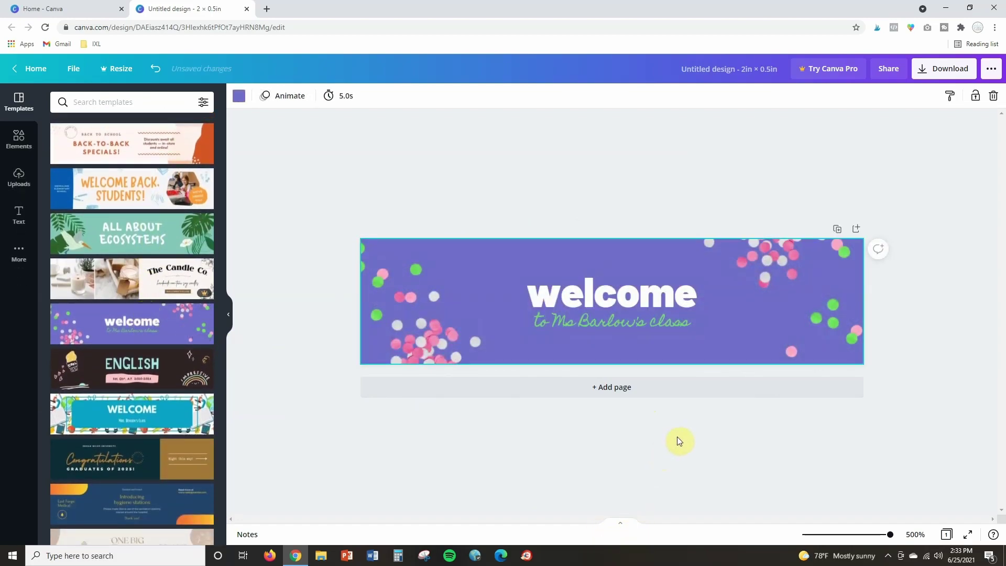
# Step: Change the welcome heading to WEEKLY TO-DO and delete the small class subtitle line
pyautogui.click(637, 308)
pyautogui.doubleClick(629, 296)
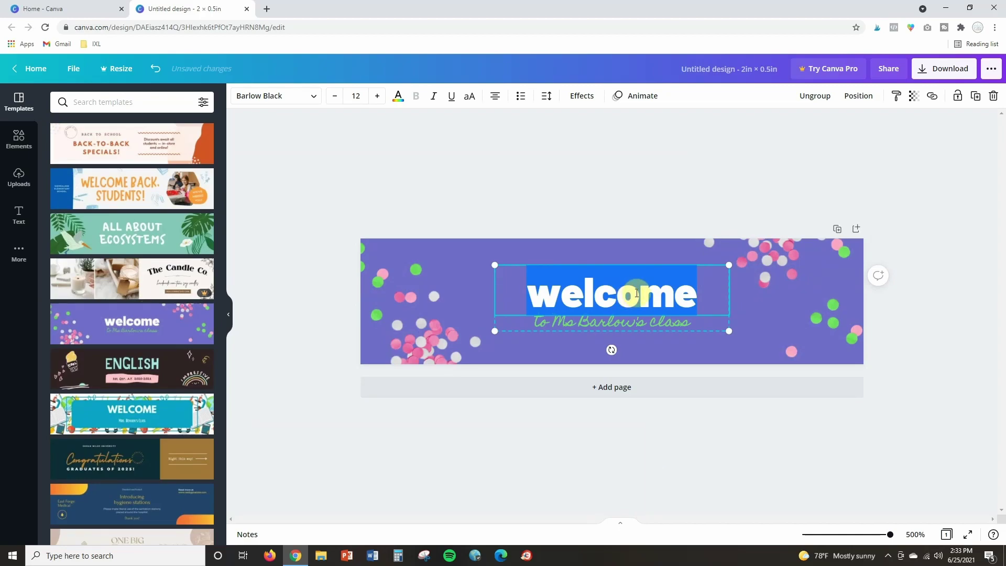
pyautogui.write('WEEKLY')
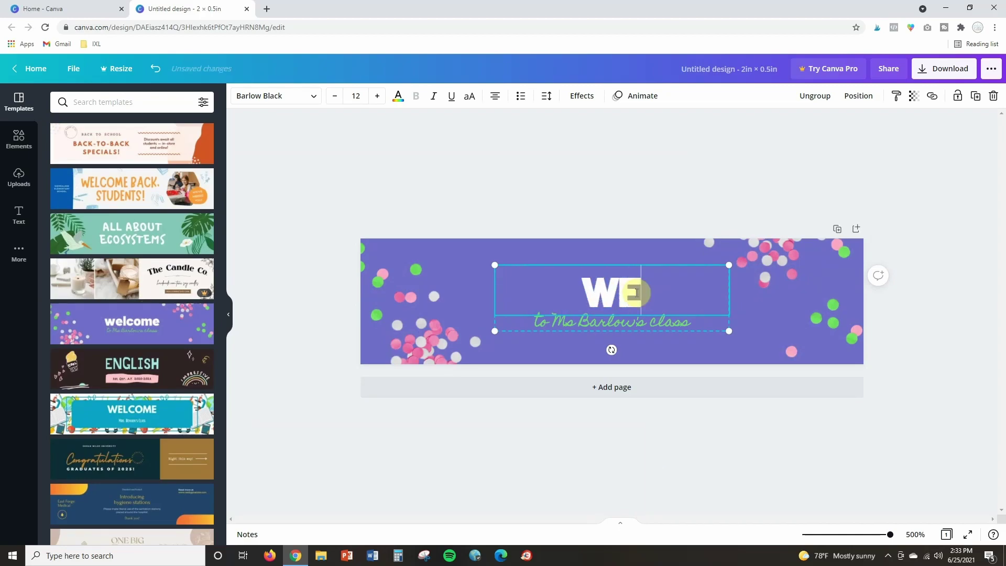
pyautogui.write(' TO-DO')
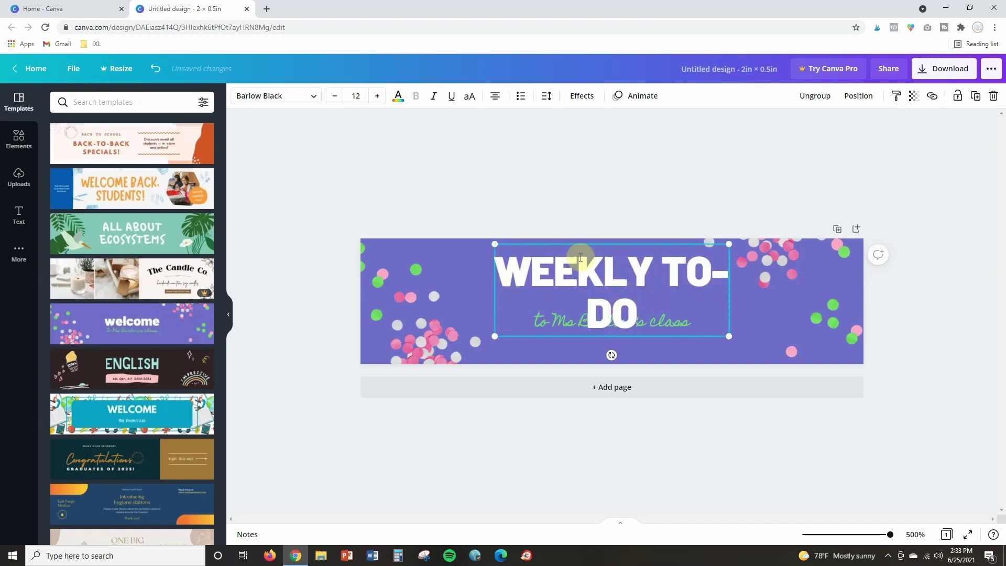
pyautogui.moveTo(496, 336); pyautogui.dragTo(475, 332)
pyautogui.doubleClick(590, 335)
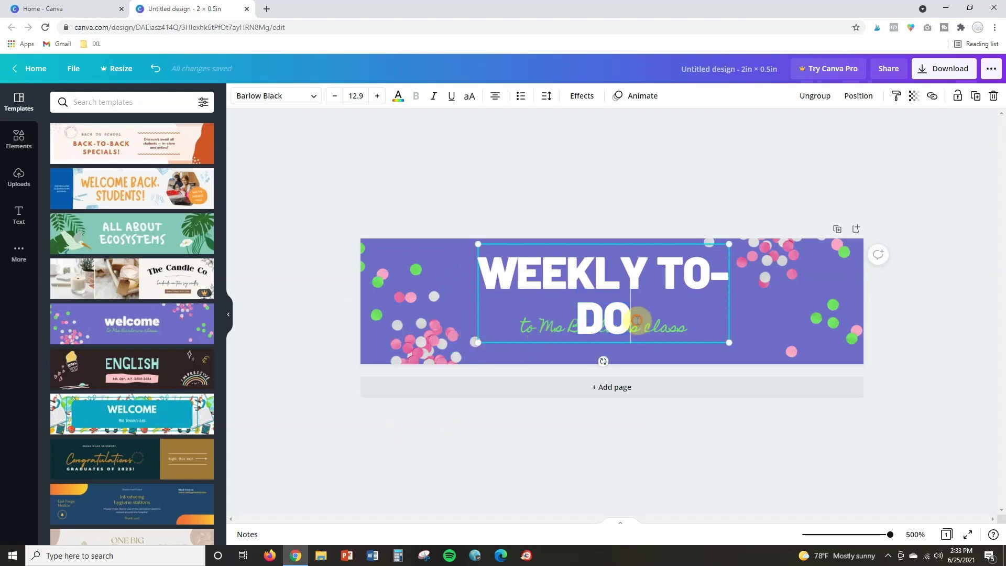
pyautogui.click(764, 317)
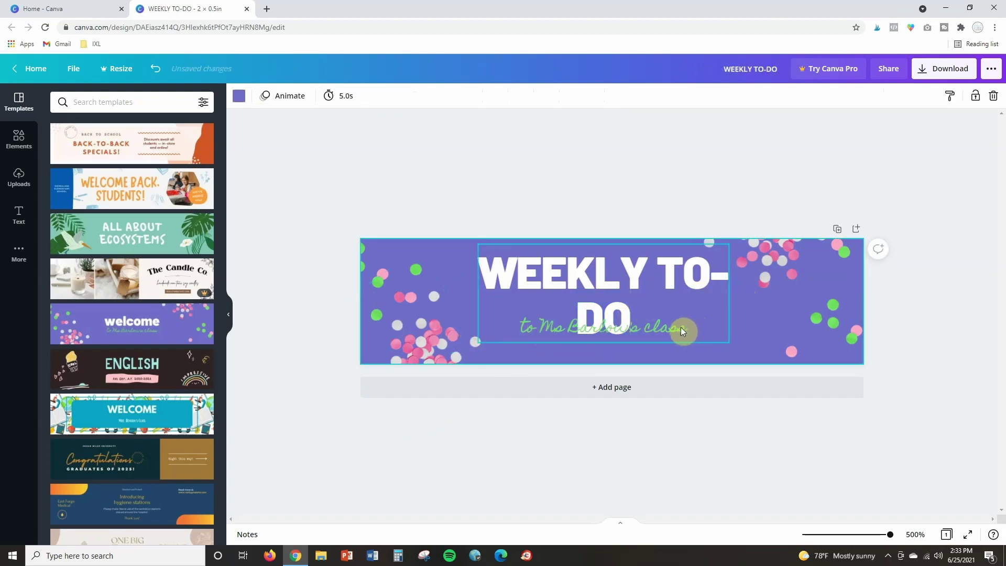
pyautogui.doubleClick(681, 327)
pyautogui.press('BackSpace')
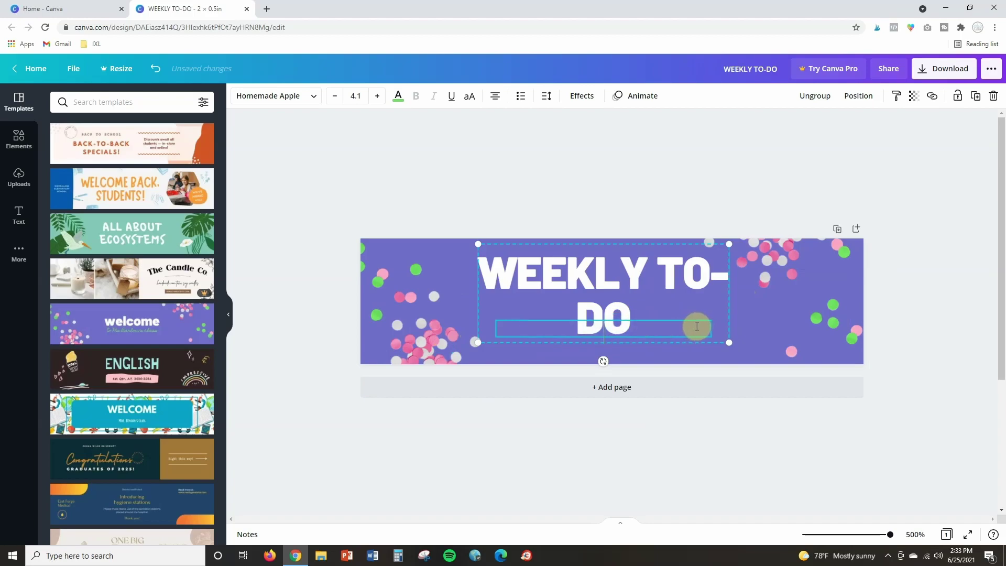
# Step: Enlarge the WEEKLY TO-DO box and shrink the font three steps so it fits one line
pyautogui.moveTo(729, 343); pyautogui.dragTo(763, 356)
pyautogui.moveTo(472, 356); pyautogui.dragTo(453, 365)
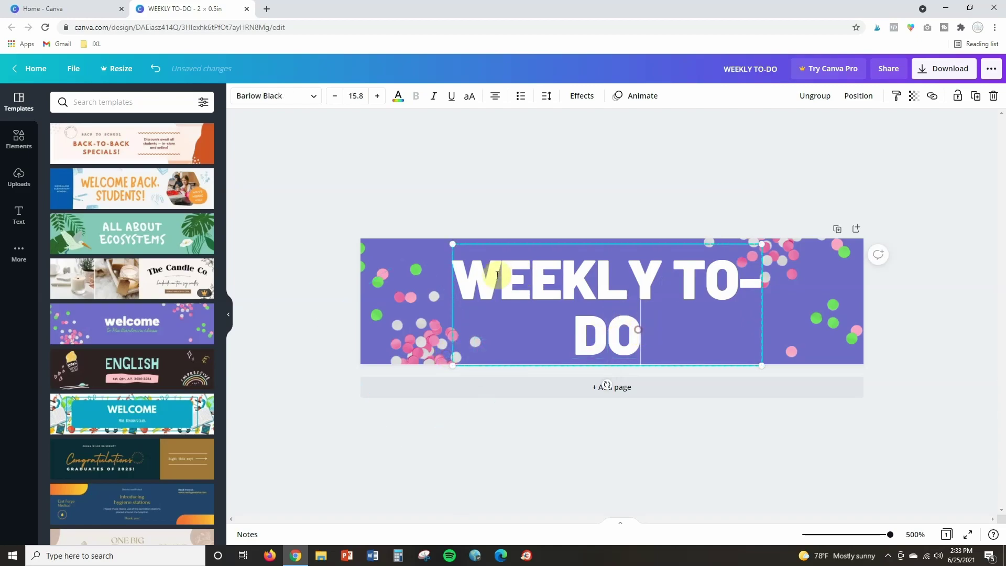
pyautogui.doubleClick(474, 281)
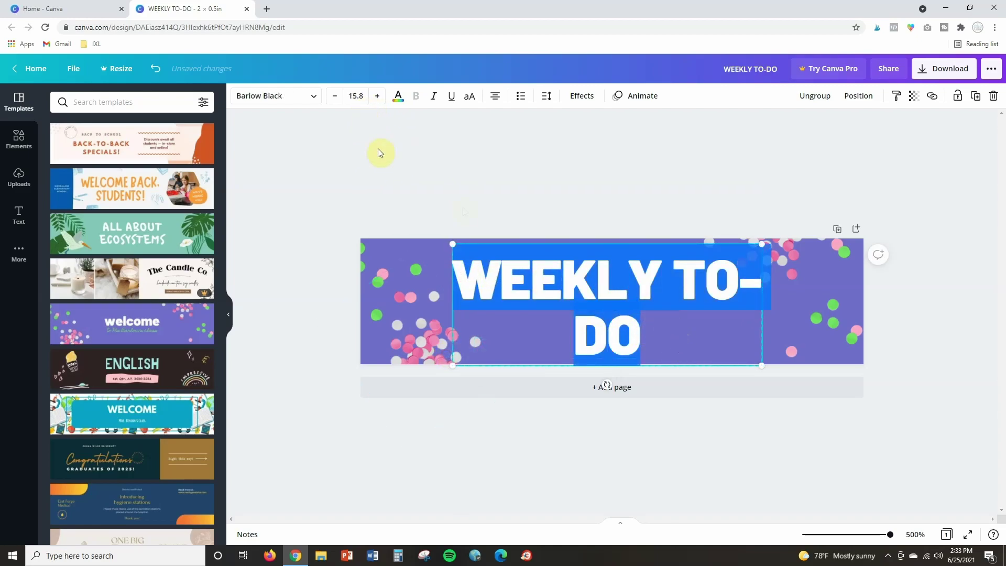
pyautogui.click(331, 98)
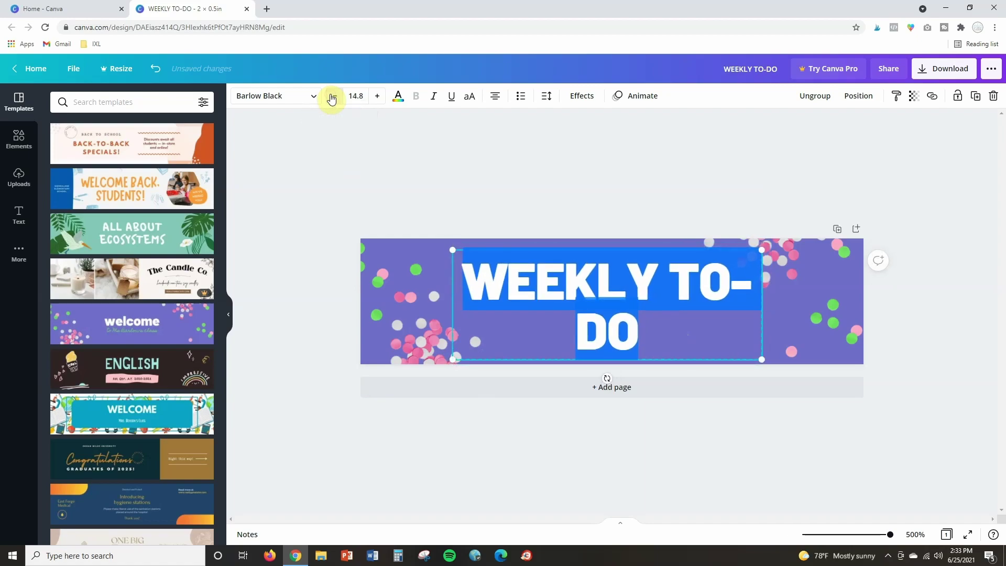
pyautogui.click(331, 98)
pyautogui.click(331, 98)
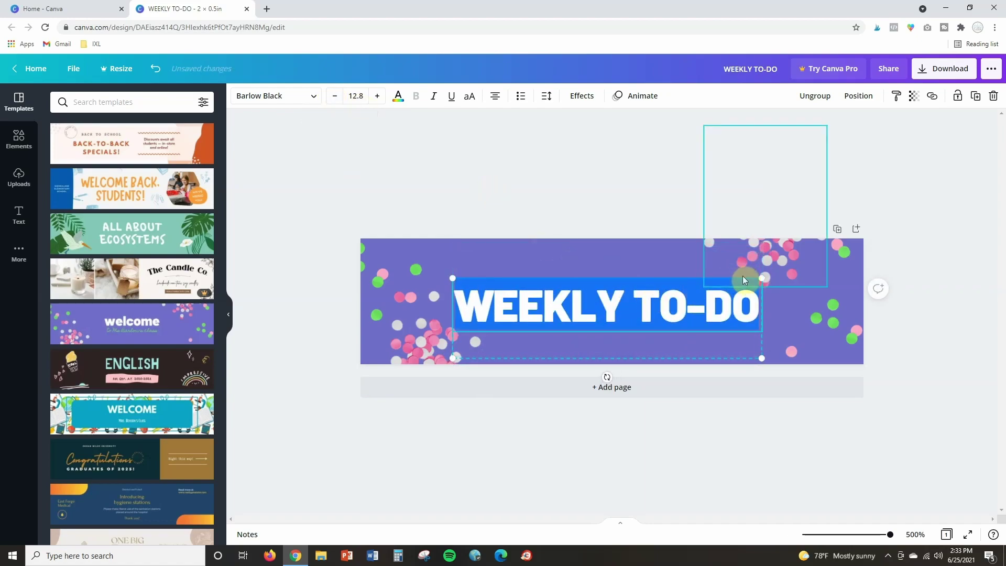
pyautogui.click(789, 309)
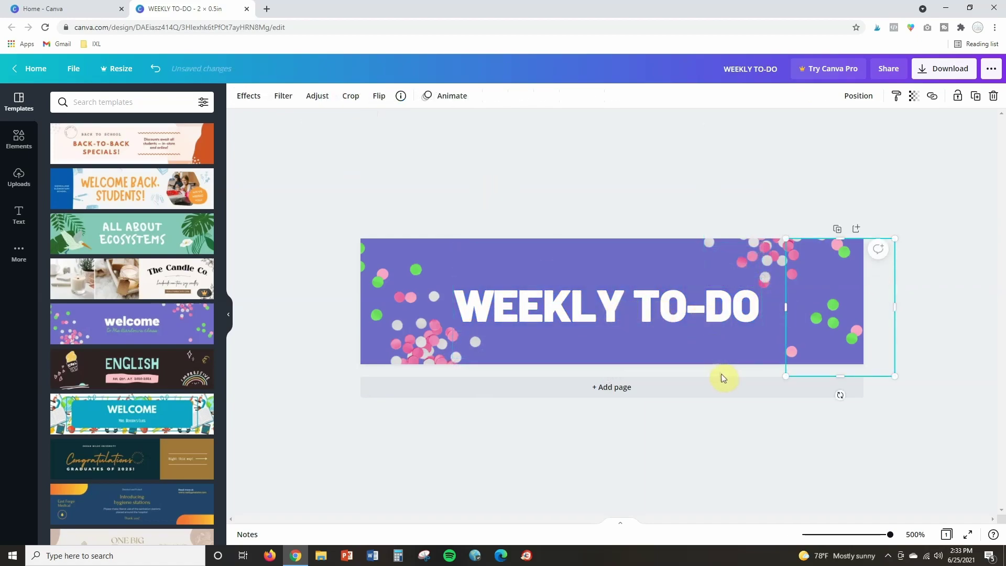
# Step: Enlarge the heading from both corners and nudge it down to centre it on the banner
pyautogui.click(758, 286)
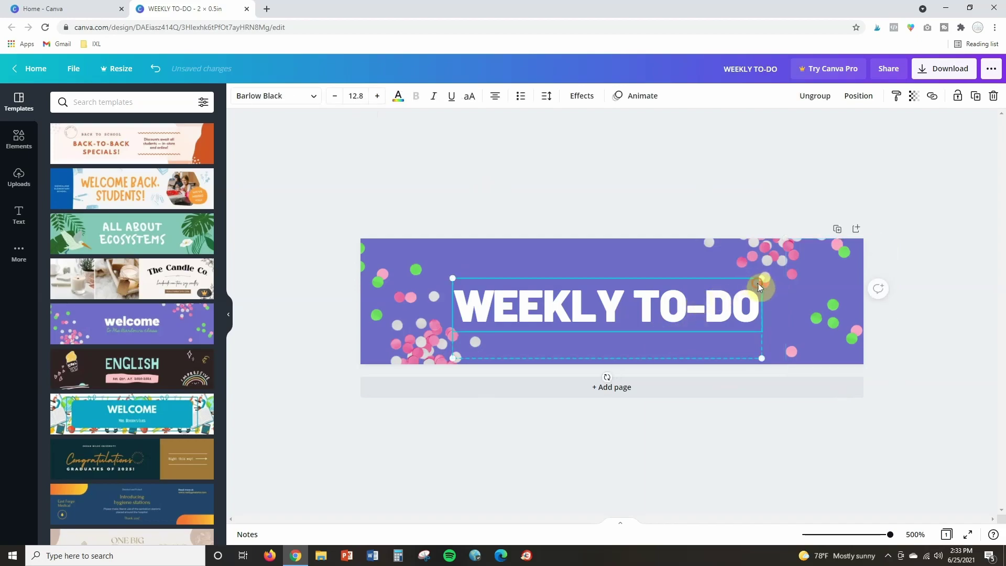
pyautogui.moveTo(762, 278); pyautogui.dragTo(790, 271)
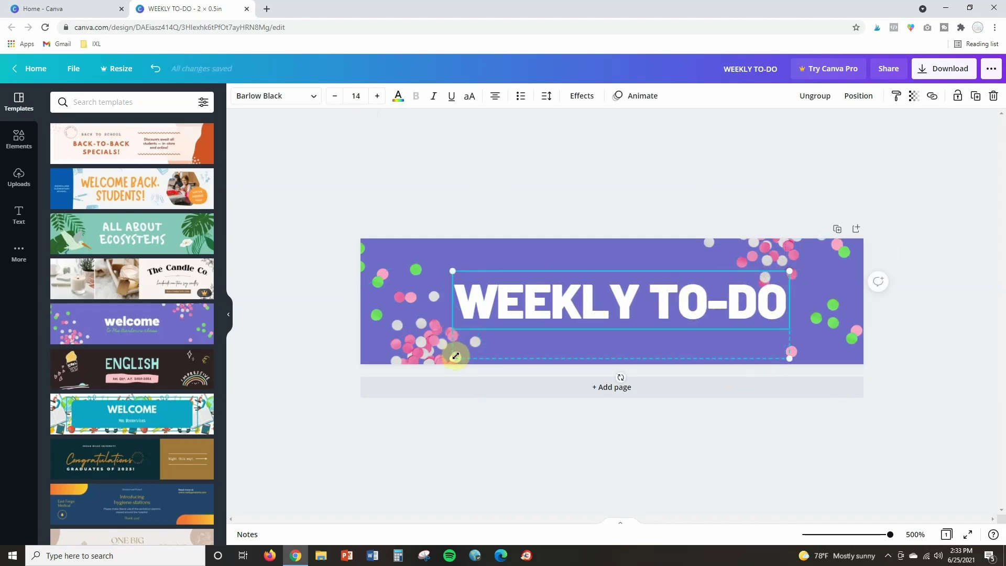
pyautogui.moveTo(451, 357); pyautogui.dragTo(420, 349)
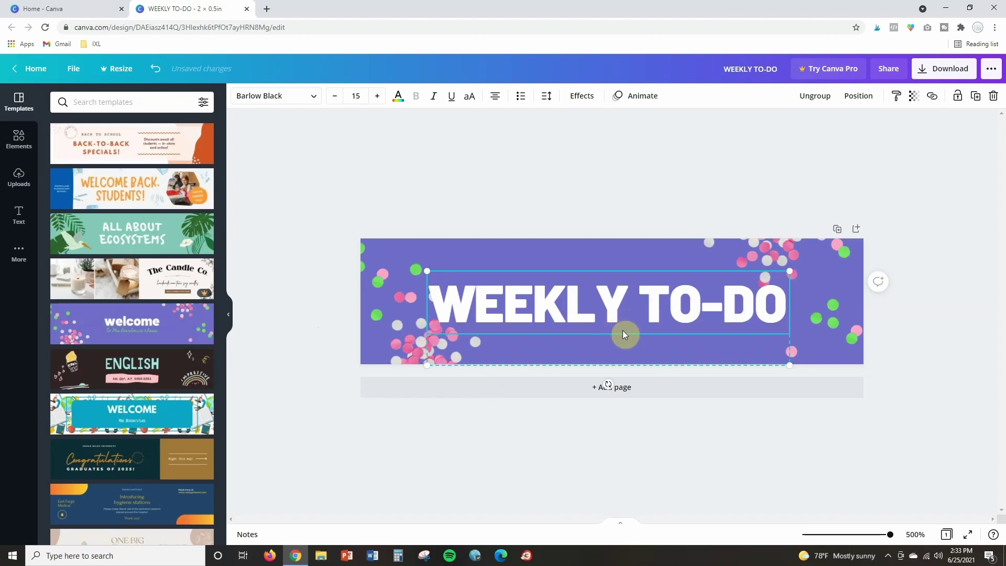
pyautogui.moveTo(622, 332); pyautogui.dragTo(629, 336)
pyautogui.click(730, 451)
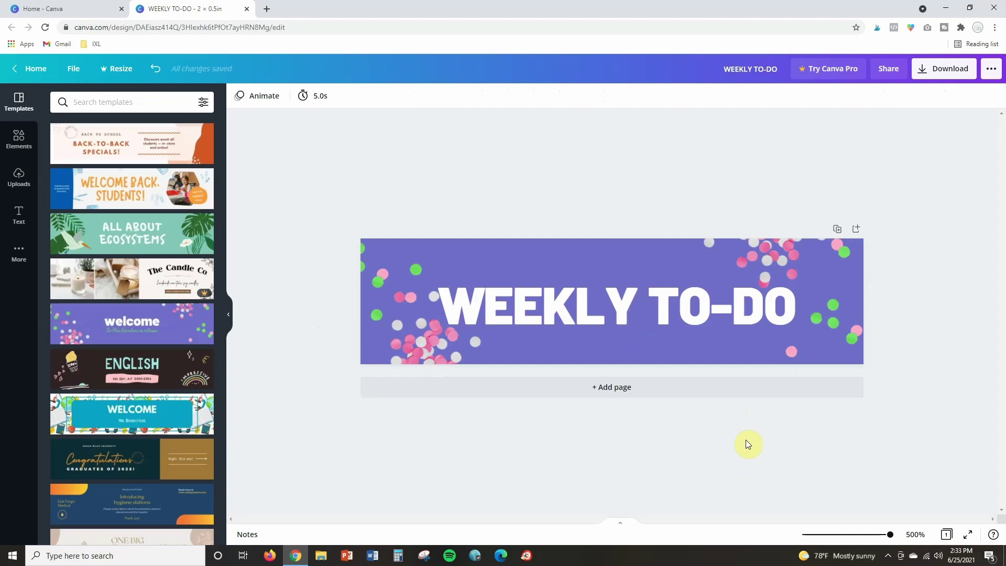
pyautogui.click(531, 300)
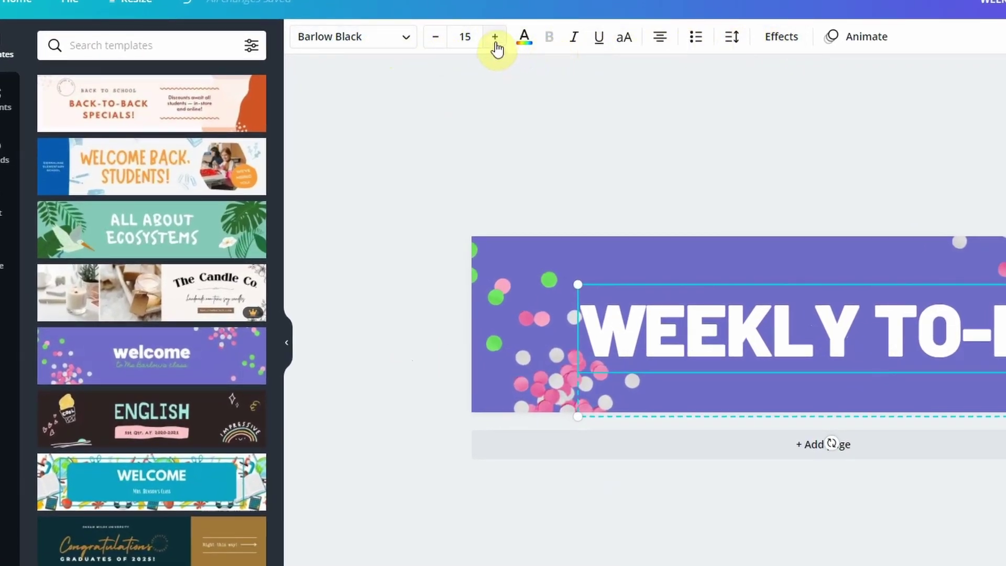
pyautogui.click(523, 45)
pyautogui.click(402, 48)
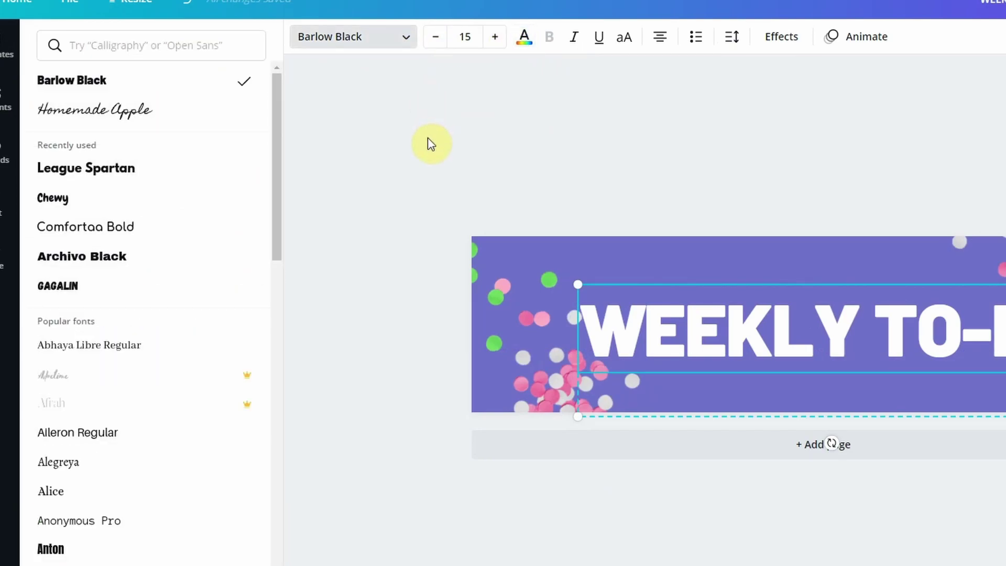
pyautogui.click(439, 147)
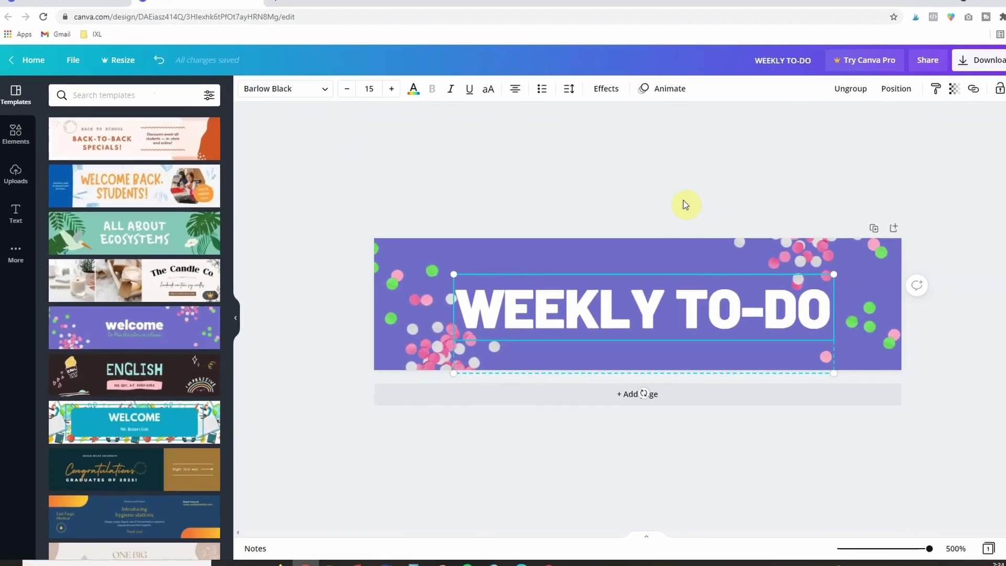
pyautogui.click(856, 205)
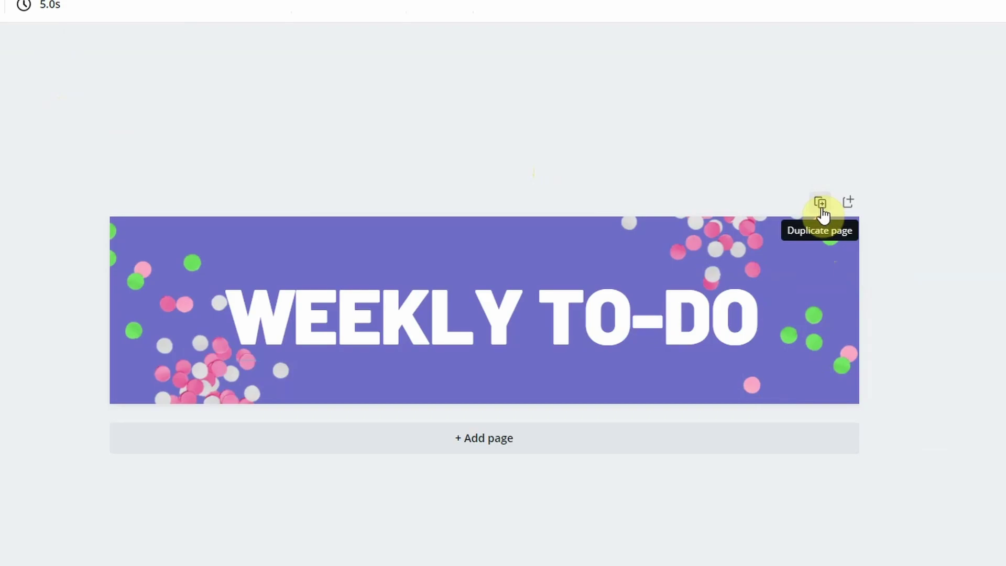
pyautogui.click(821, 207)
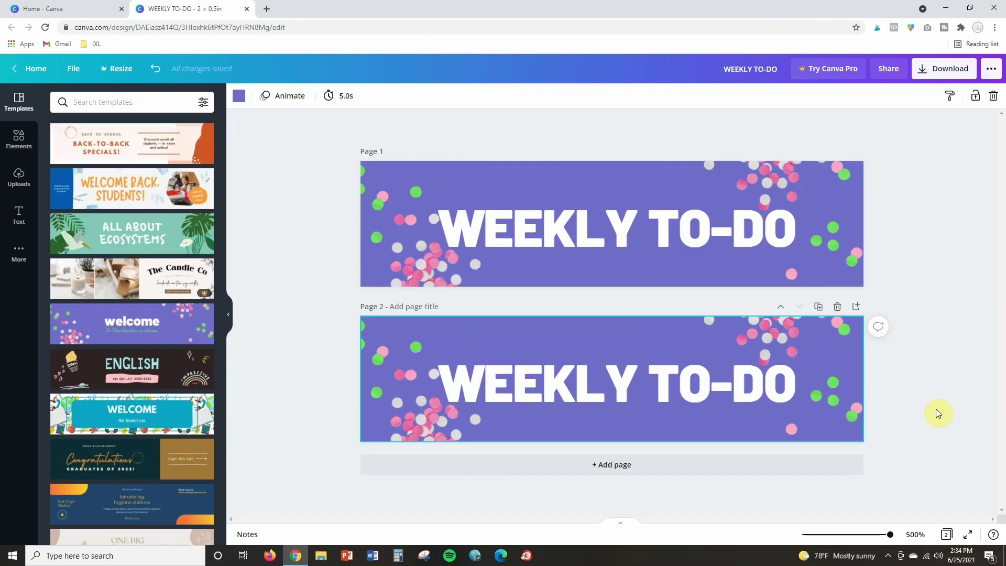
# Step: Retitle Page 2's heading SOCIAL STUDIES BOOKS, resize its box, and reduce the font to 13.7 over two lines
pyautogui.click(620, 385)
pyautogui.click(614, 380)
pyautogui.hotkey('ctrl', 'a')
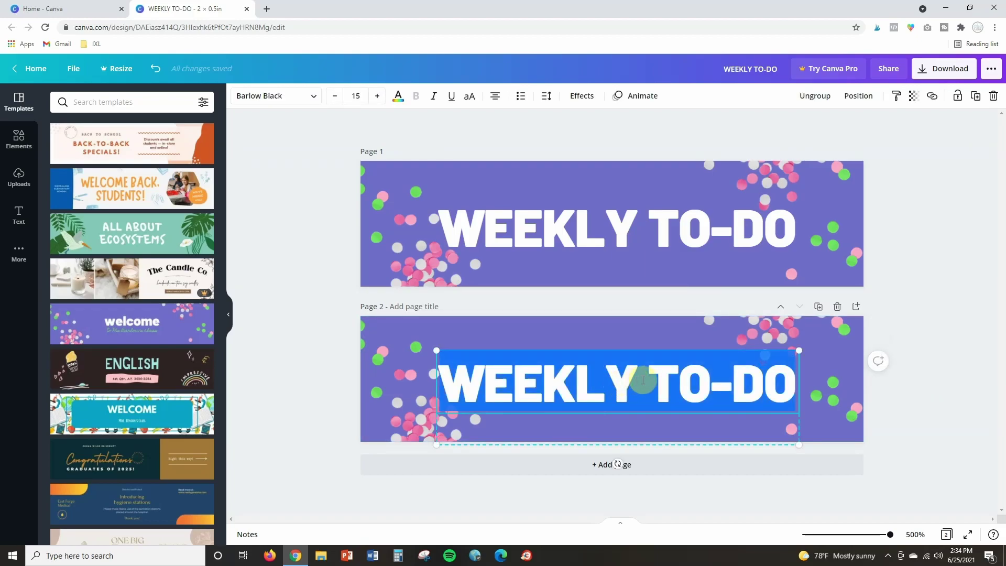
pyautogui.write('Sp')
pyautogui.press('BackSpace')
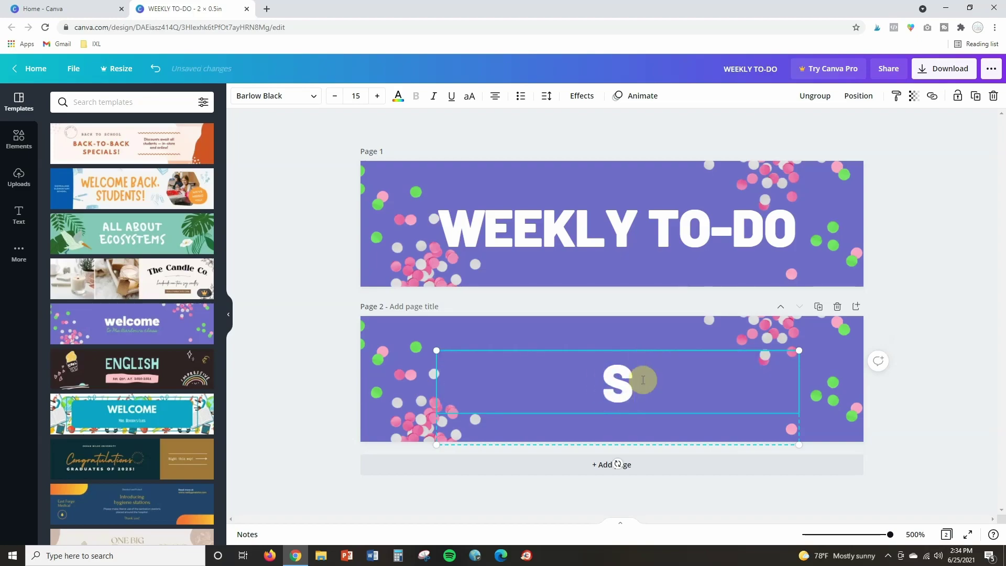
pyautogui.write('ocial s')
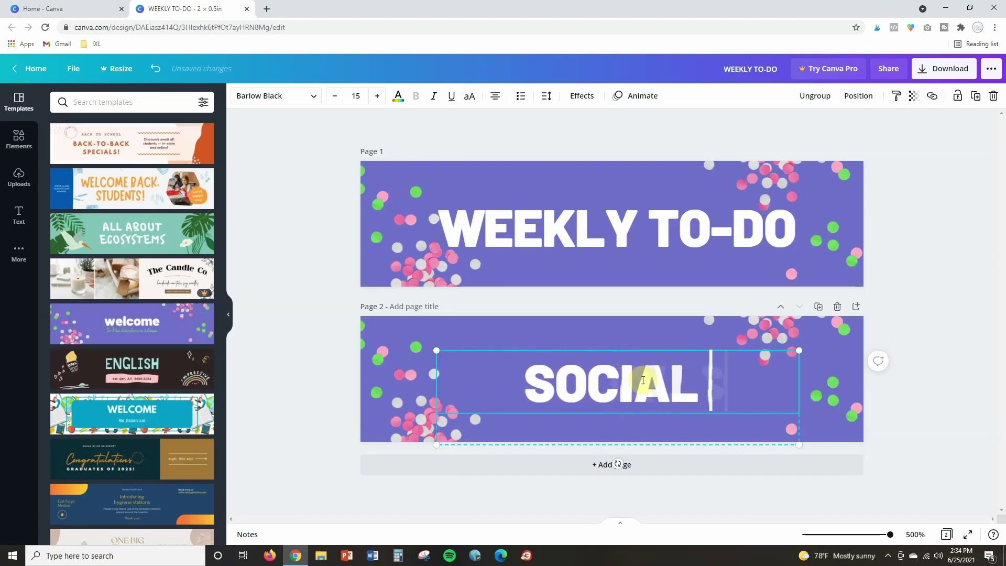
pyautogui.write('tudies boo')
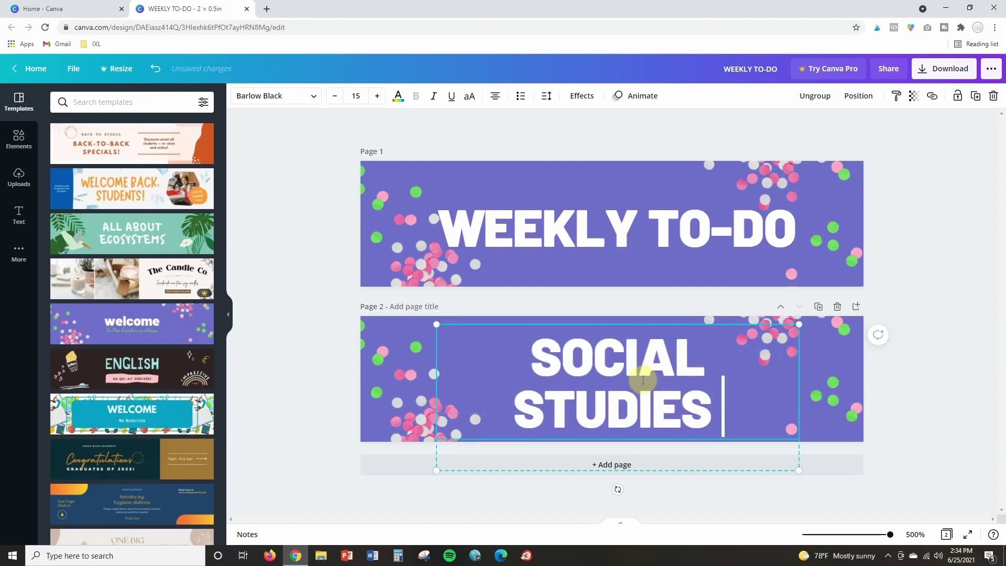
pyautogui.write('ks')
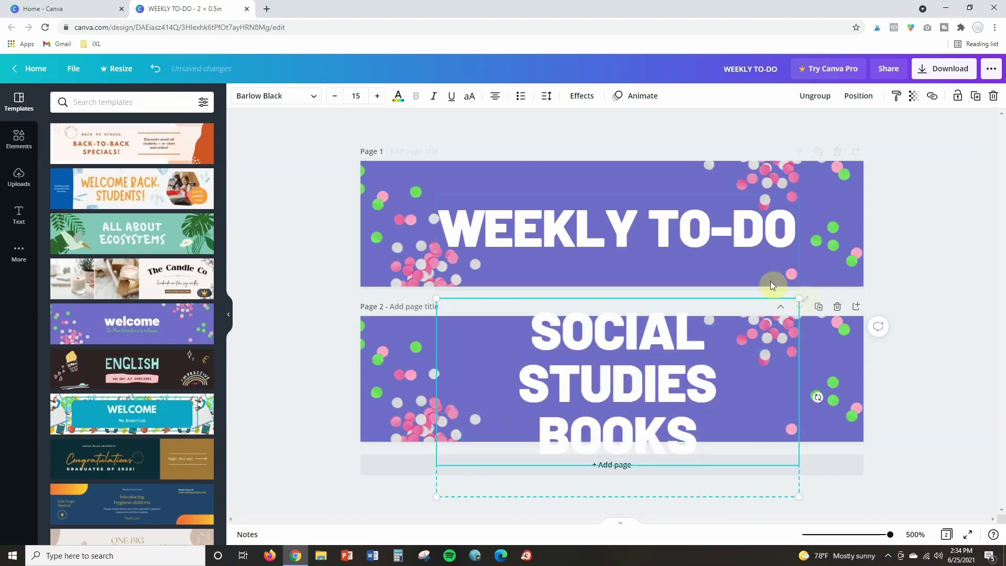
pyautogui.moveTo(798, 297)
pyautogui.mouseDown()
pyautogui.moveTo(815, 306)
pyautogui.moveTo(798, 313)
pyautogui.mouseUp()
pyautogui.moveTo(687, 438); pyautogui.dragTo(540, 338)
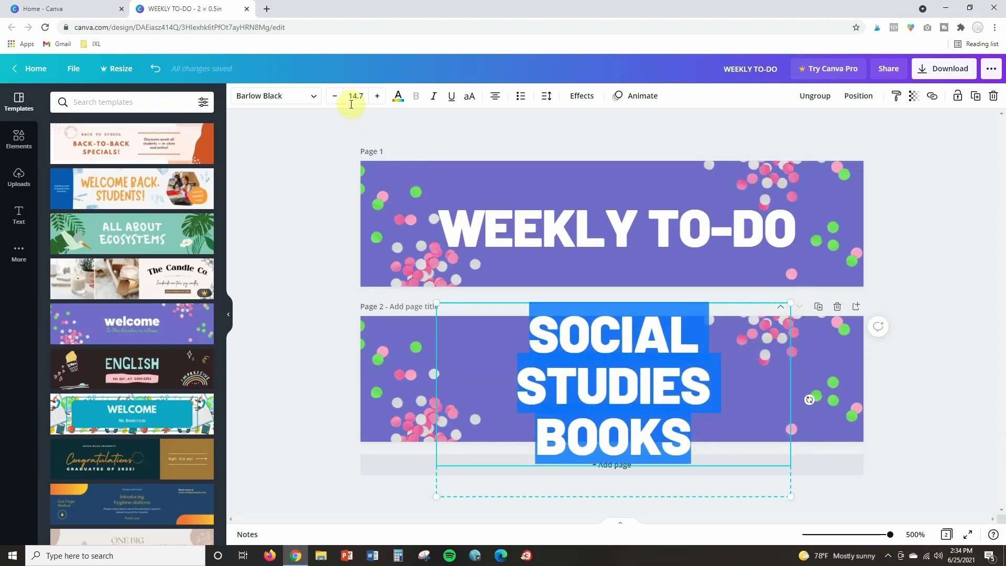
pyautogui.click(334, 97)
pyautogui.click(674, 414)
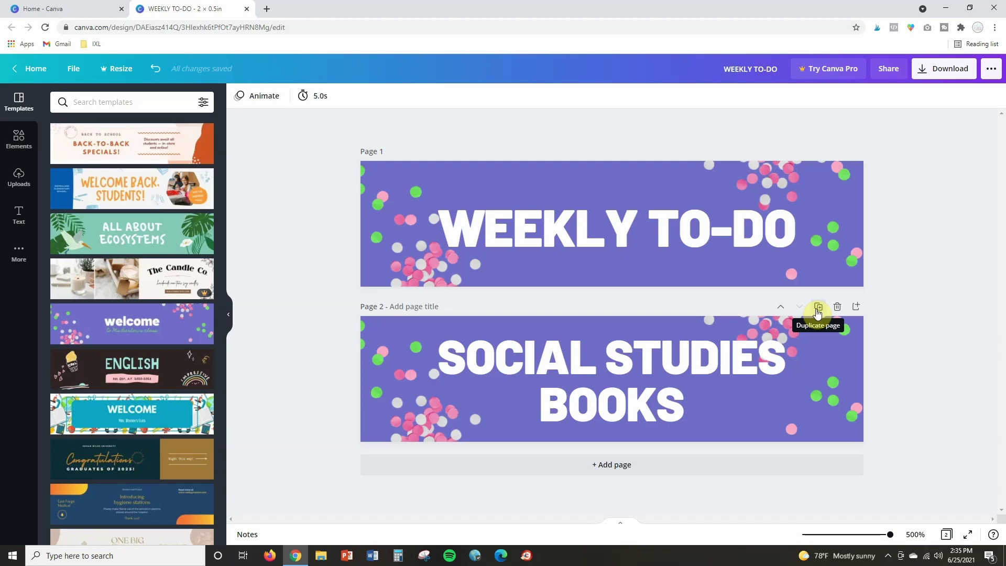
# Step: Duplicate Page 2 and retitle the copy ADOPTION TO-DO, widened onto one line
pyautogui.click(818, 313)
pyautogui.tripleClick(678, 427)
pyautogui.write('ADOPTION TO-DO')
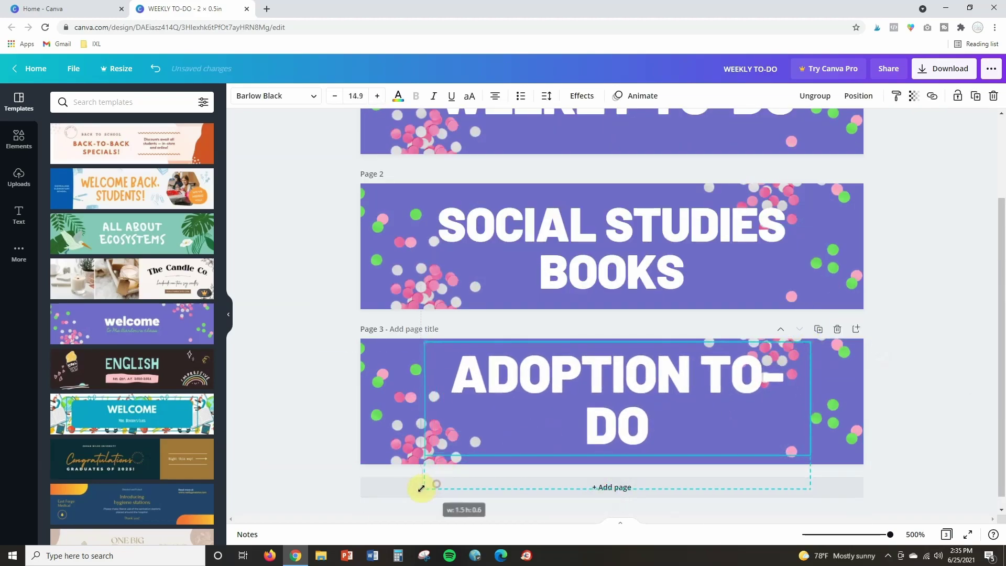
pyautogui.moveTo(421, 488); pyautogui.dragTo(417, 443)
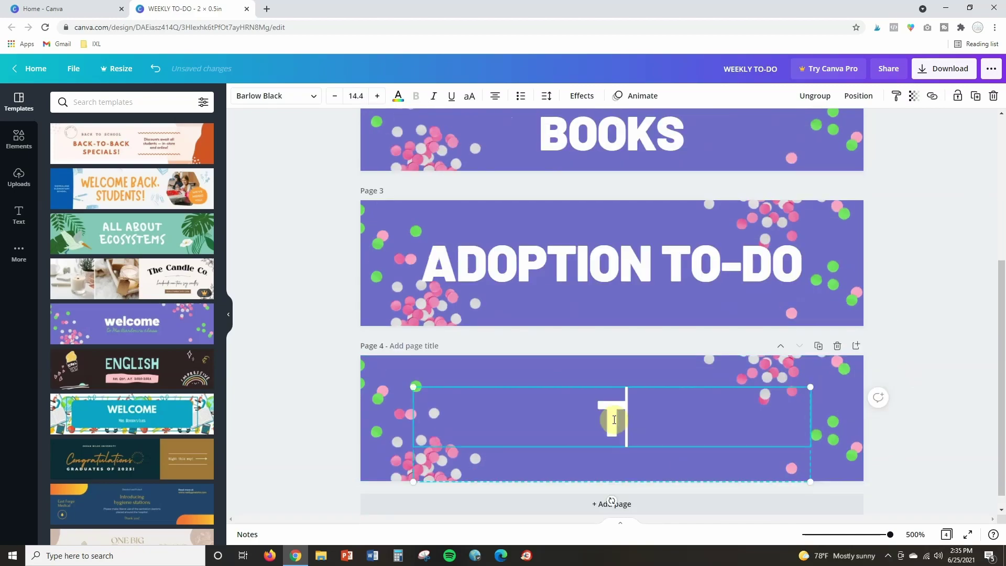
# Step: Retitle the fourth page's heading TEAM TASKS
pyautogui.write('TEAM TASKS')
pyautogui.click(928, 397)
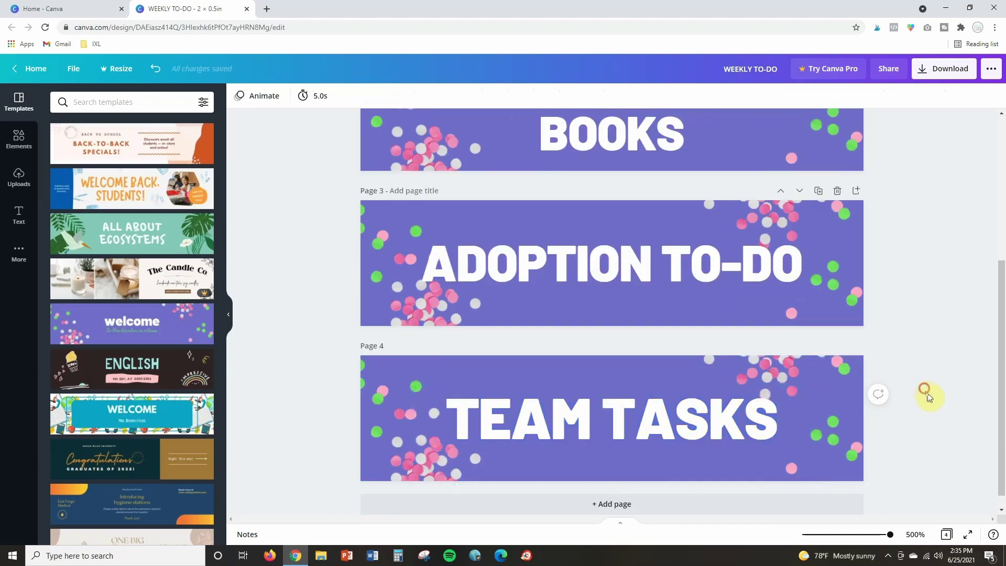
pyautogui.scroll(5, 948, 426)
pyautogui.scroll(-2, 948, 425)
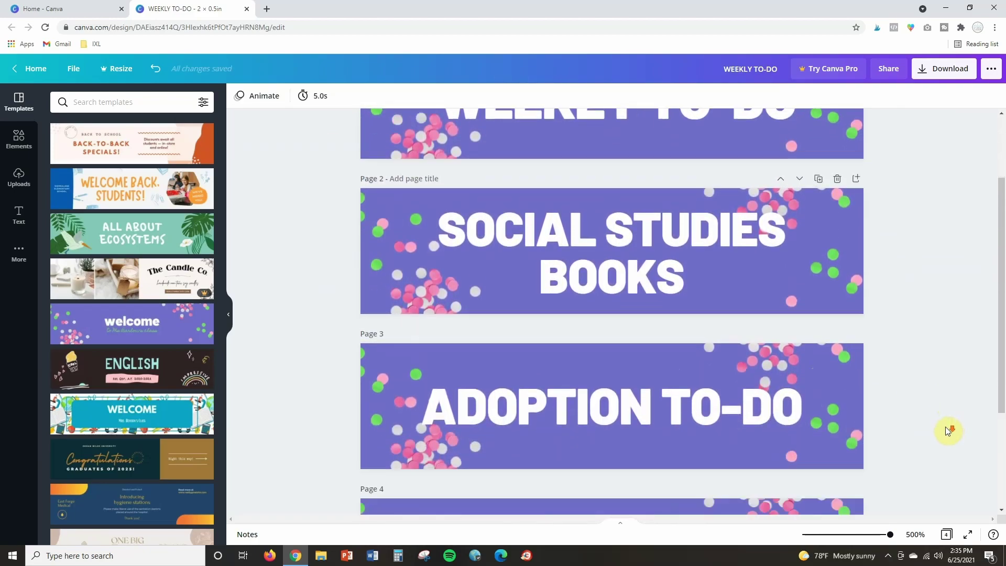
pyautogui.scroll(-3, 946, 428)
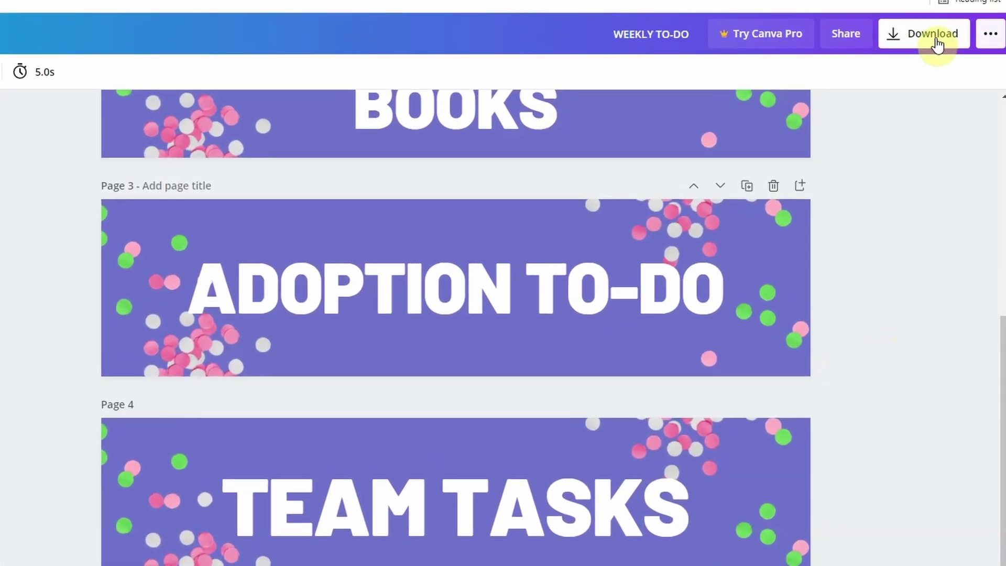
# Step: Download all four pages as PNG images, saved as WEEKLY TO-DO.zip
pyautogui.click(937, 45)
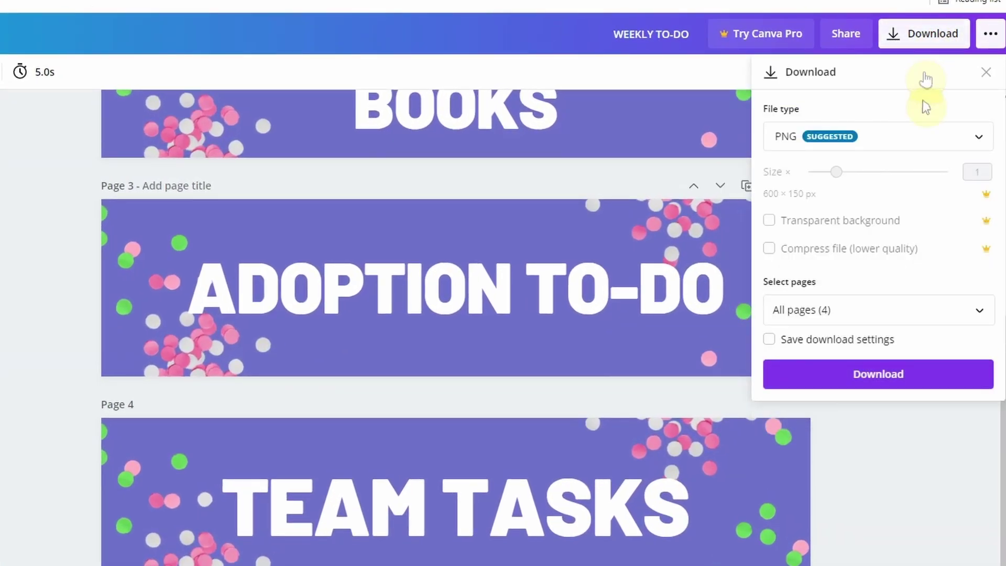
pyautogui.click(979, 313)
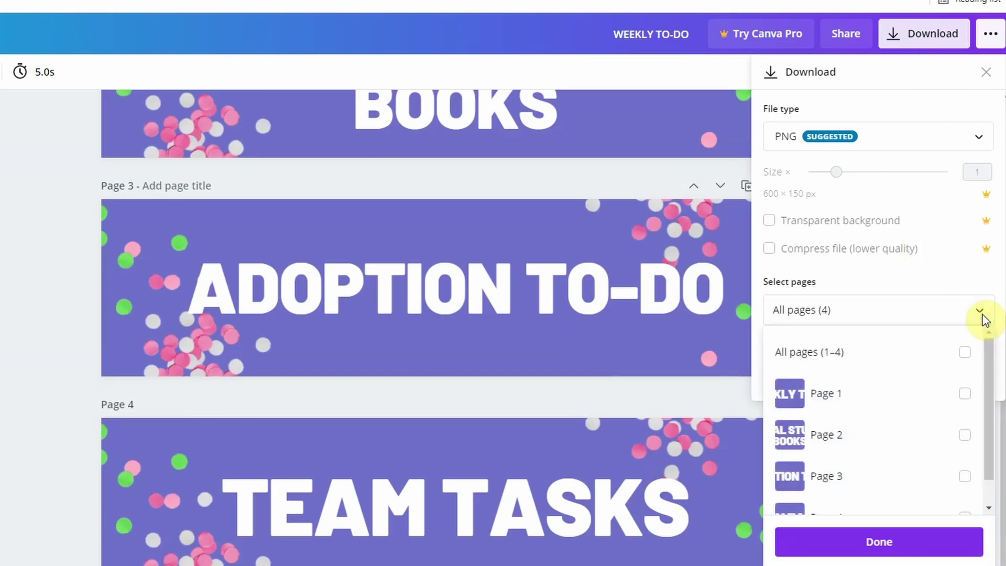
pyautogui.click(969, 362)
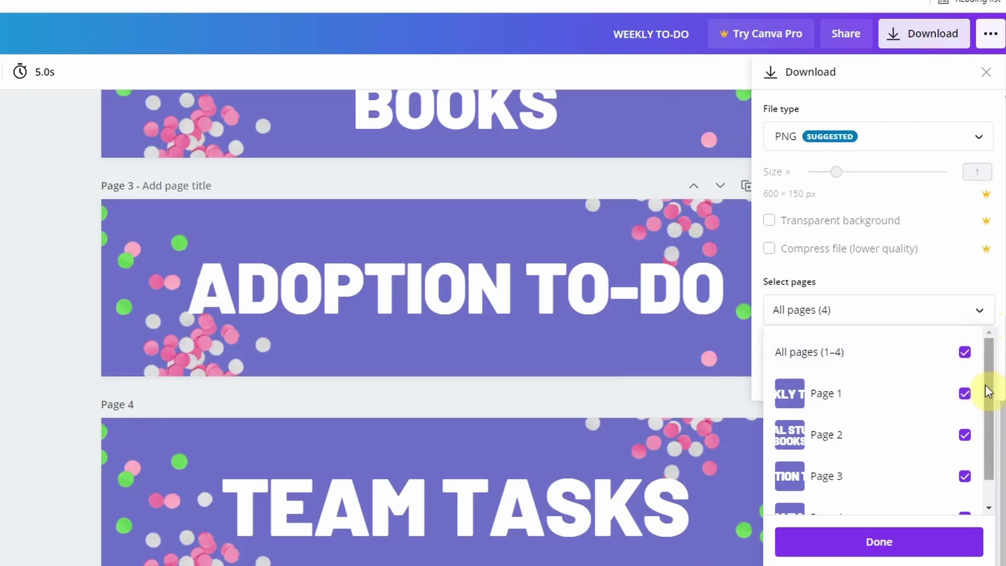
pyautogui.moveTo(986, 384); pyautogui.dragTo(980, 445)
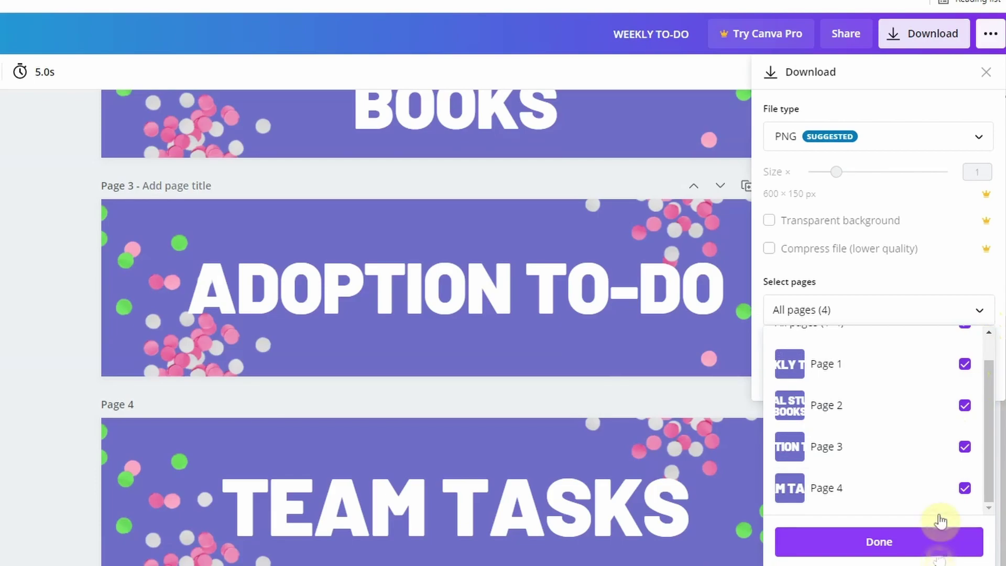
pyautogui.click(899, 543)
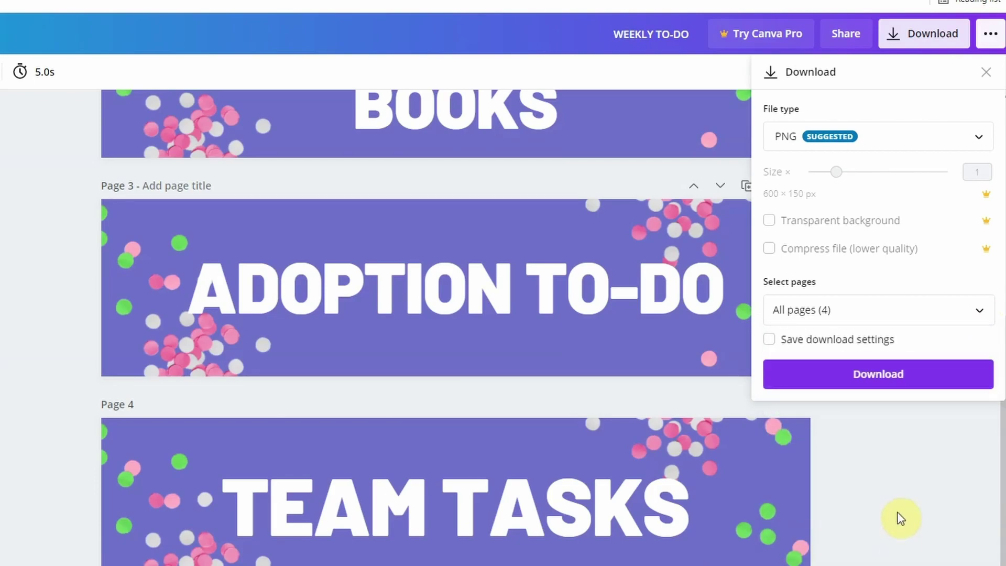
pyautogui.click(884, 385)
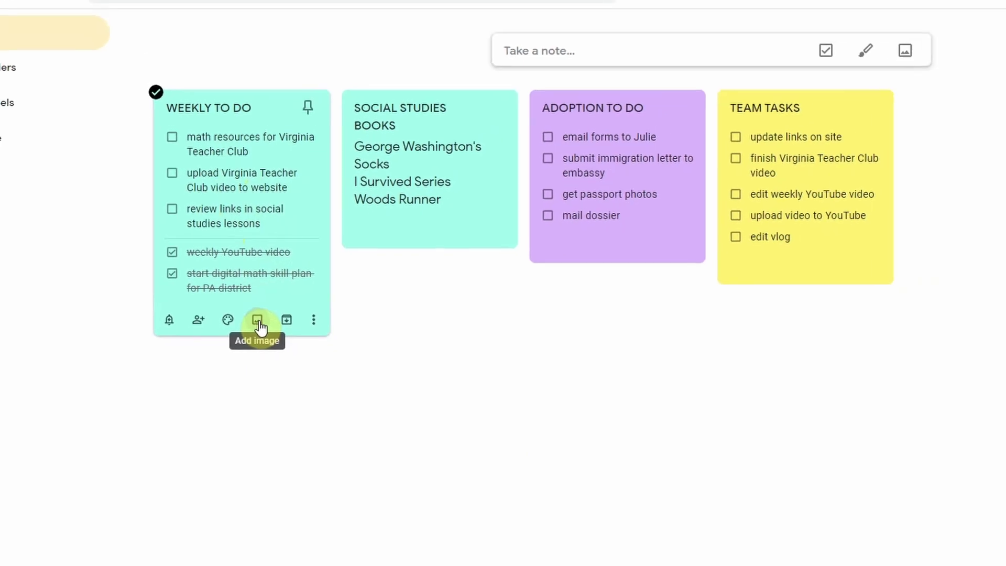
# Step: Attach the WEEKLY TO-DO banner image to the WEEKLY TO DO note and delete the note's title
pyautogui.click(260, 328)
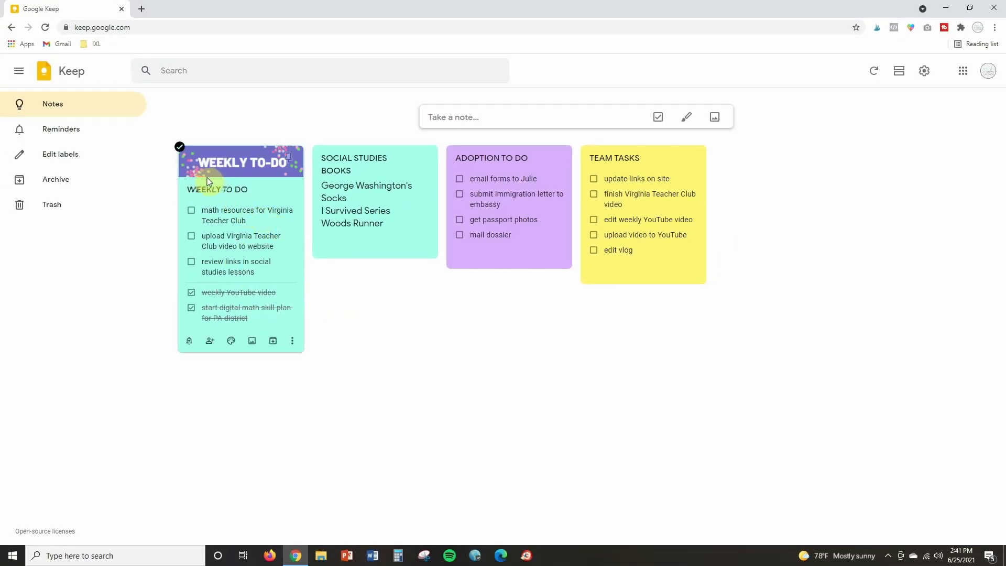
pyautogui.click(237, 192)
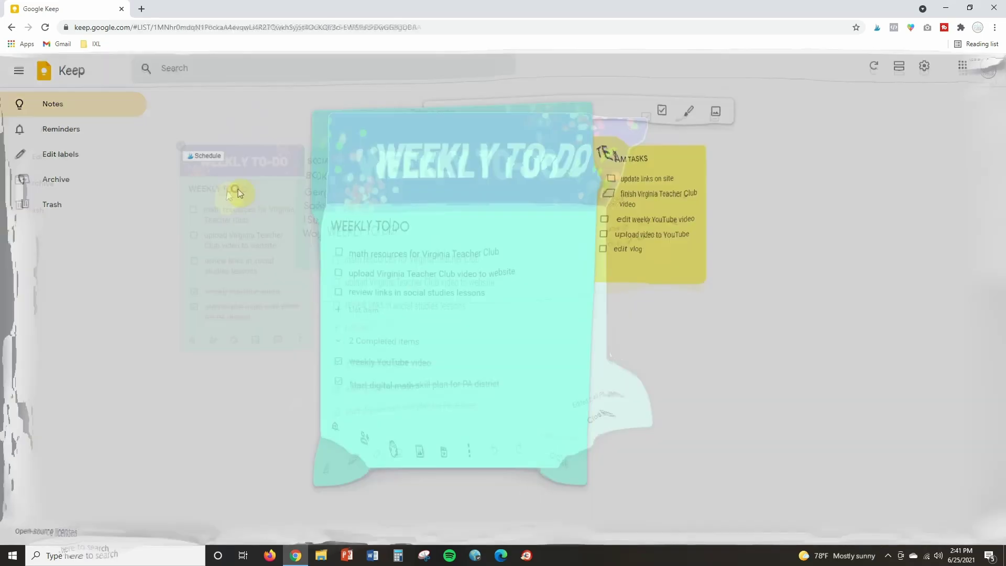
pyautogui.moveTo(438, 210); pyautogui.dragTo(351, 213)
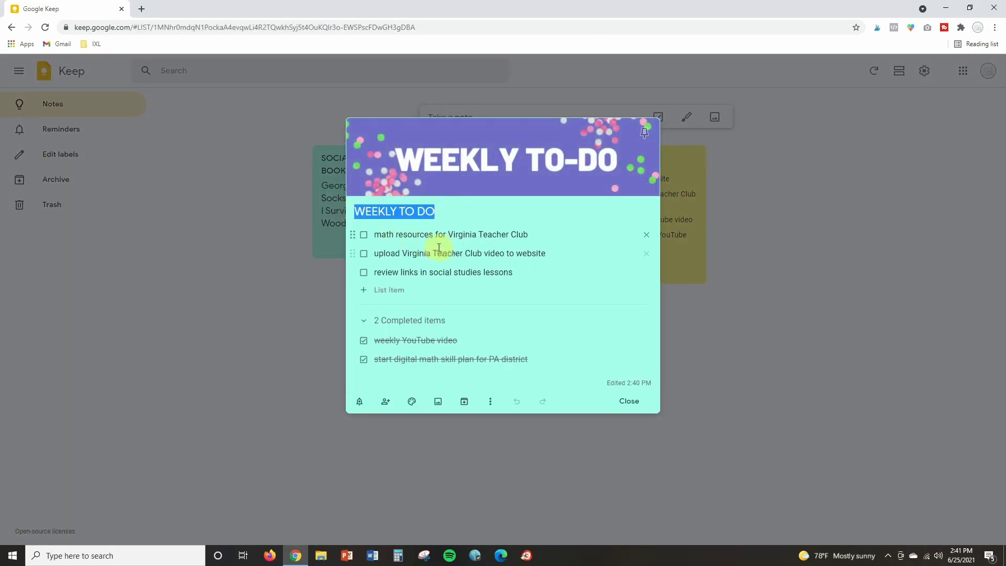
pyautogui.press('BackSpace')
pyautogui.click(805, 335)
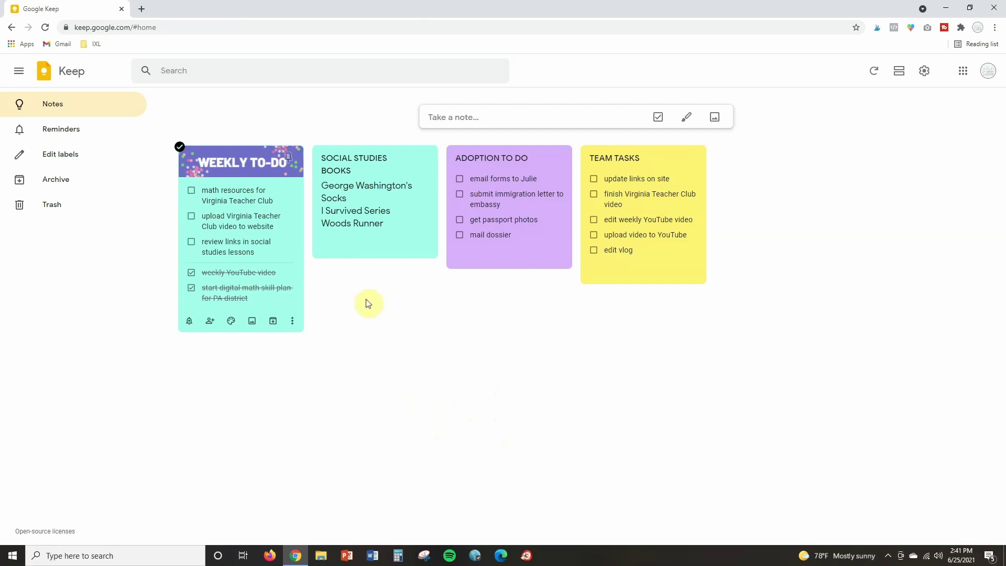
# Step: Return to the Canva WEEKLY TO-DO design showing the ADOPTION TO-DO and TEAM TASKS pages
pyautogui.moveTo(378, 227)
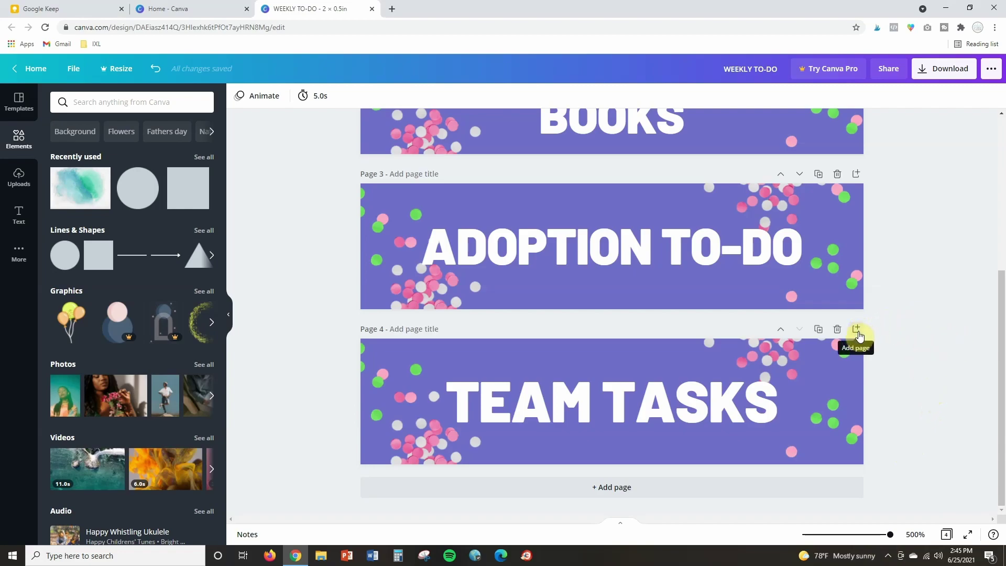
# Step: Add a fifth page with a turquoise background
pyautogui.click(858, 330)
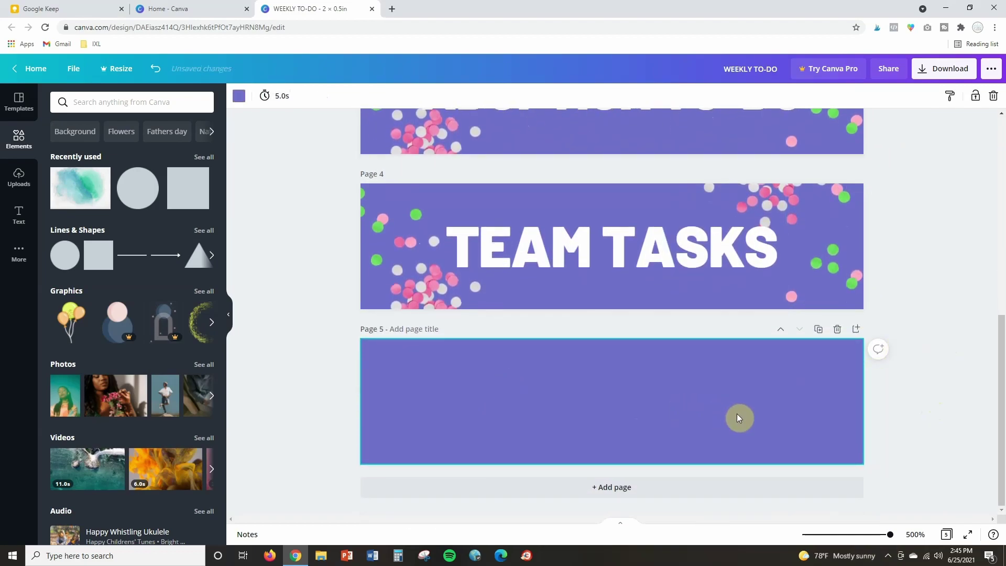
pyautogui.click(240, 97)
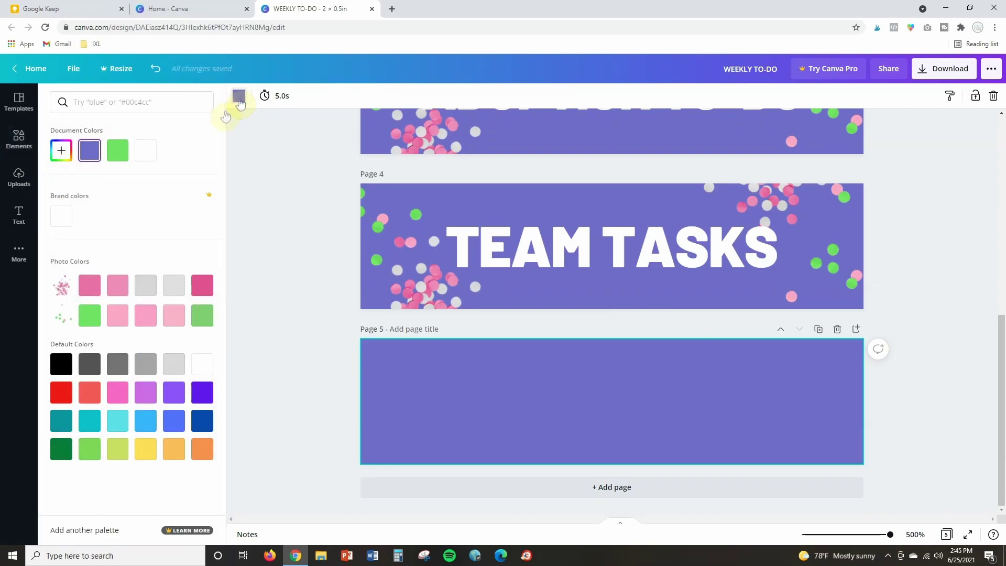
pyautogui.click(119, 420)
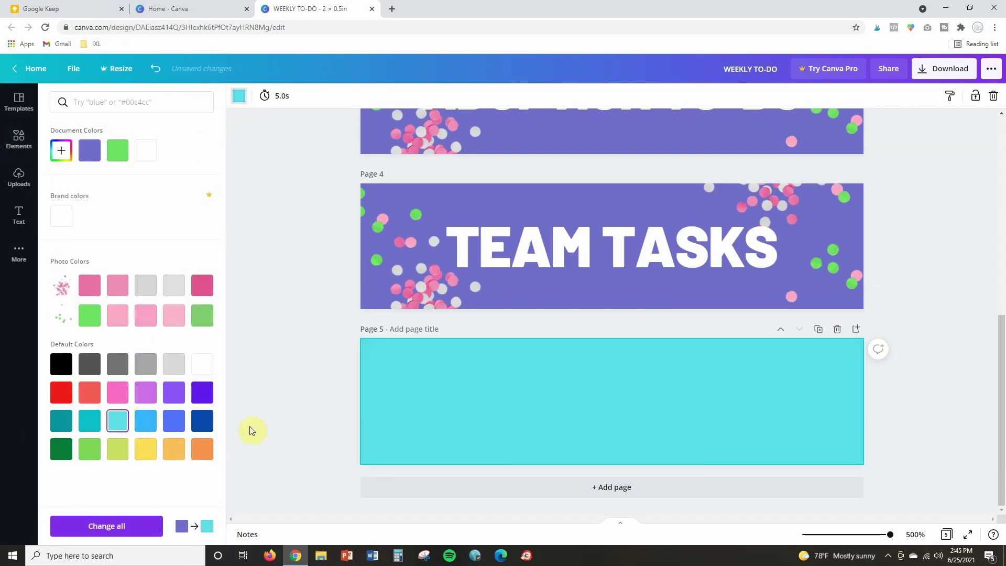
pyautogui.click(283, 404)
# Step: Add a WEEKLY TO-DO heading in black Gagalin font at size 17
pyautogui.click(19, 215)
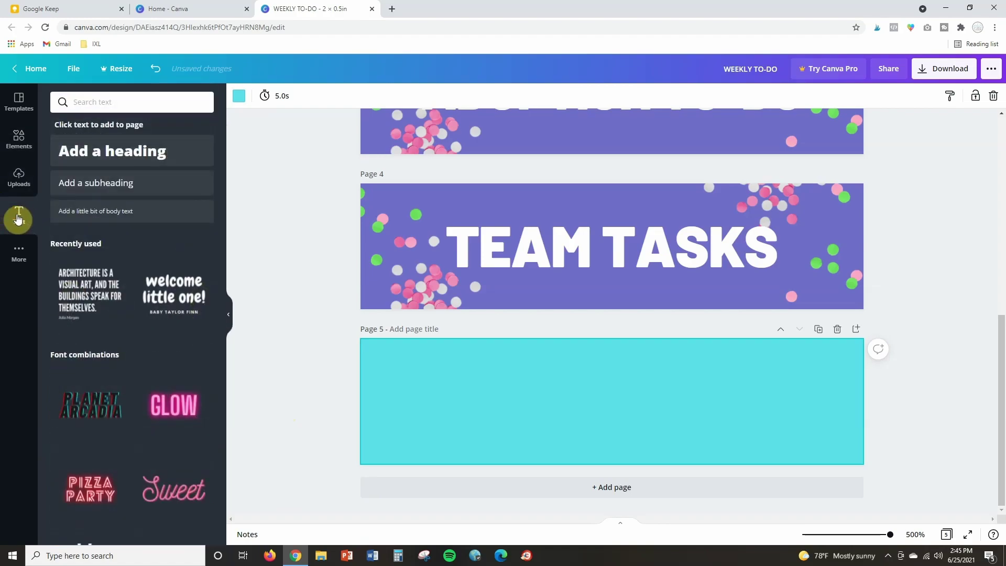
pyautogui.click(131, 154)
pyautogui.write('W')
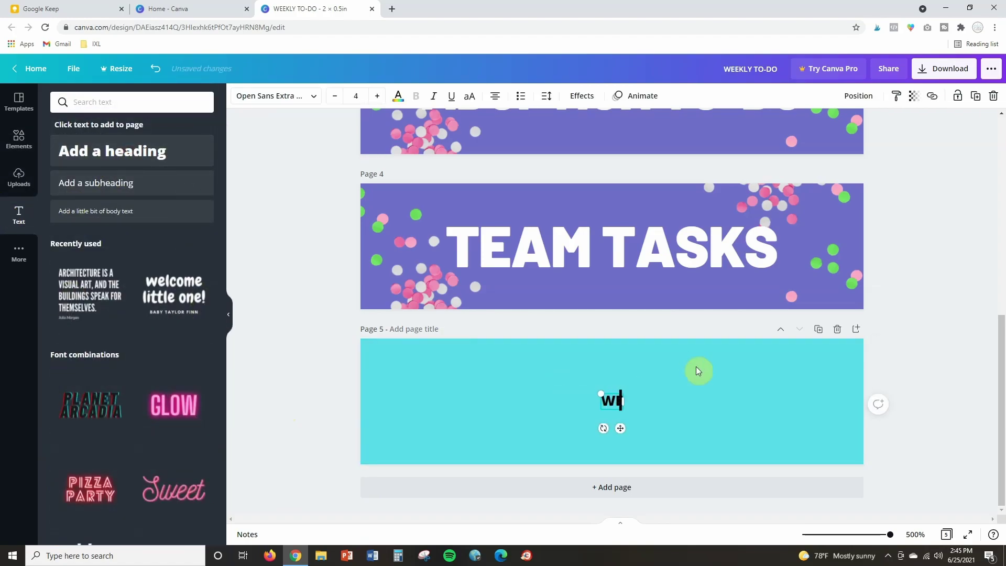
pyautogui.write('EEKLY TO')
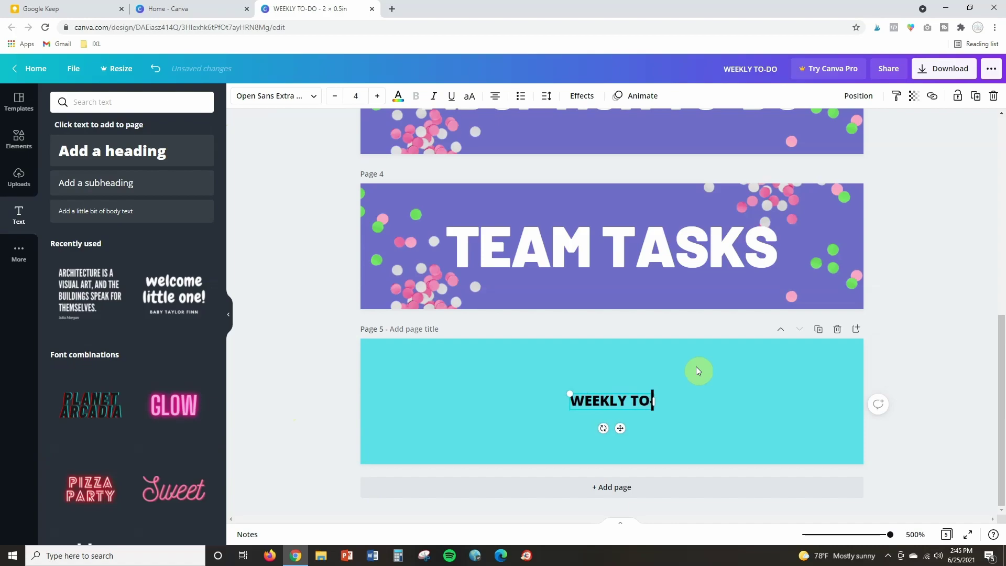
pyautogui.write('-DO')
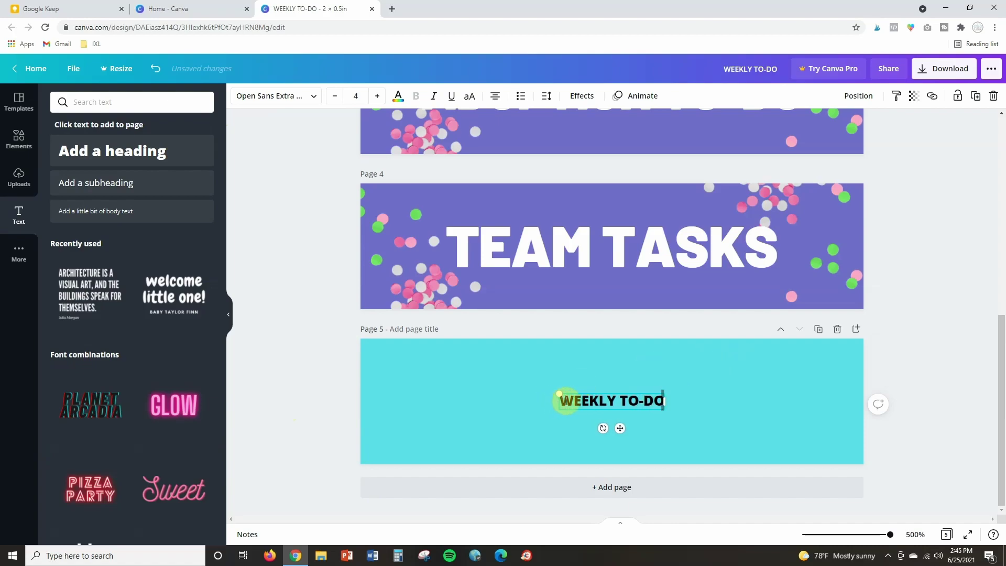
pyautogui.moveTo(566, 401); pyautogui.dragTo(684, 409)
pyautogui.click(313, 105)
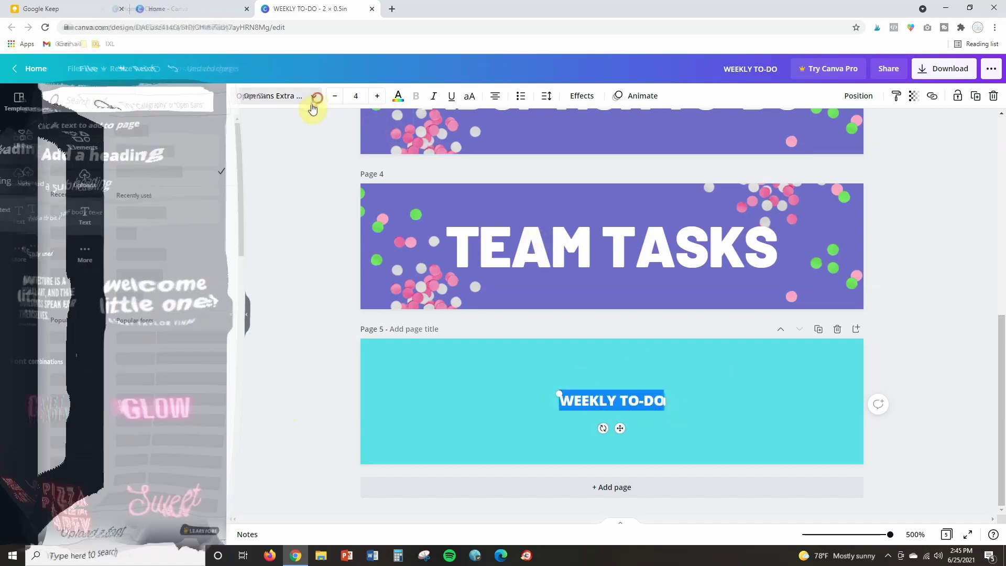
pyautogui.click(123, 299)
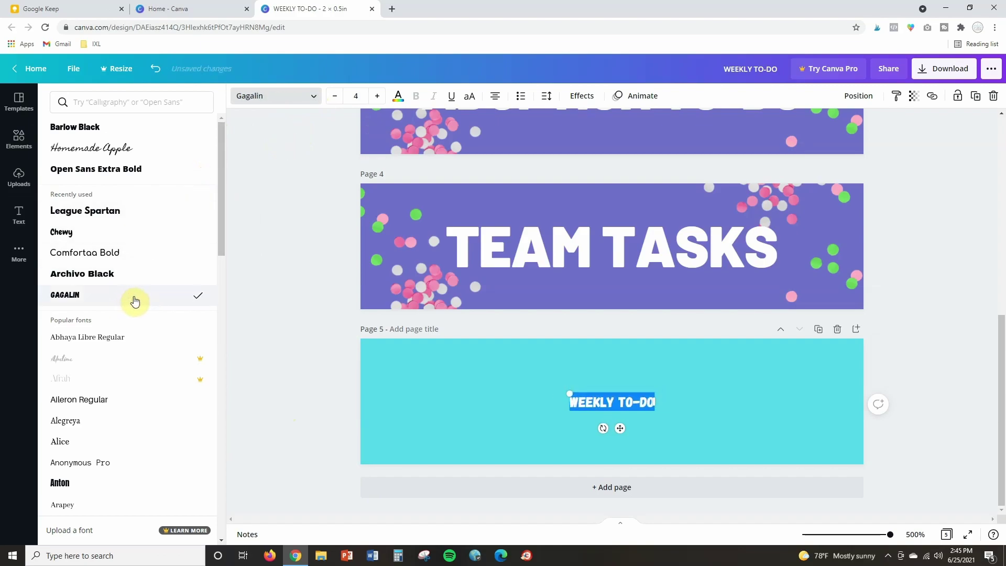
pyautogui.click(377, 96)
pyautogui.click(377, 96)
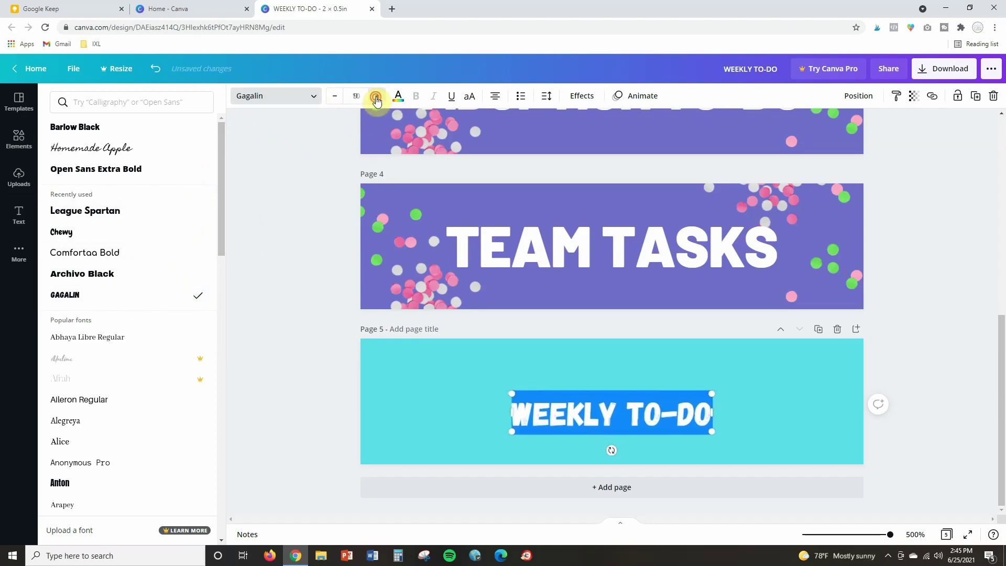
pyautogui.click(377, 96)
pyautogui.click(377, 96)
pyautogui.click(747, 410)
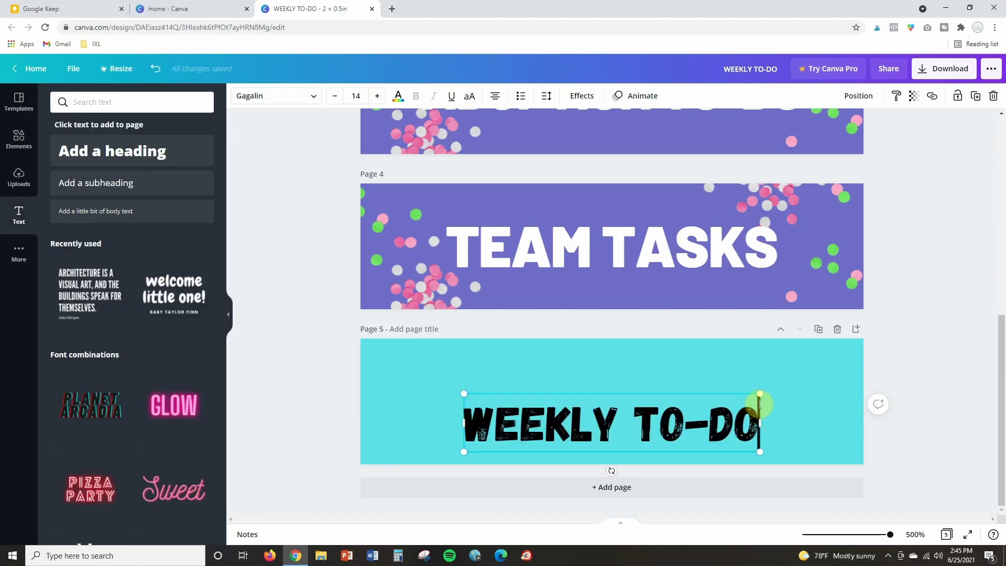
pyautogui.hotkey('ctrl', 'shift', '.')
pyautogui.hotkey('ctrl', 'shift', '.')
pyautogui.hotkey('ctrl', 'shift', '.')
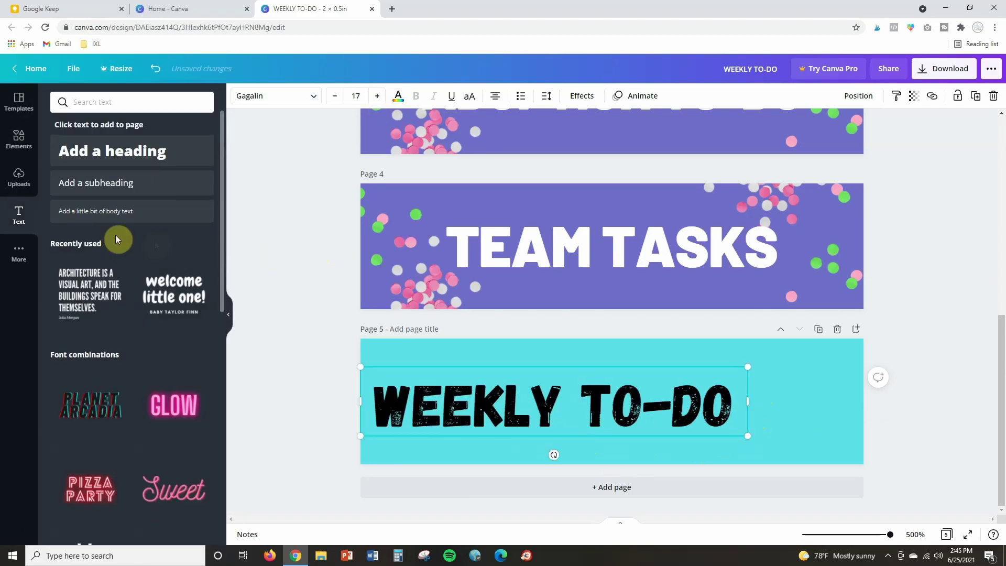
# Step: Search elements for flower and place an enlarged line-art flower right of WEEKLY TO-DO
pyautogui.click(19, 139)
pyautogui.click(110, 102)
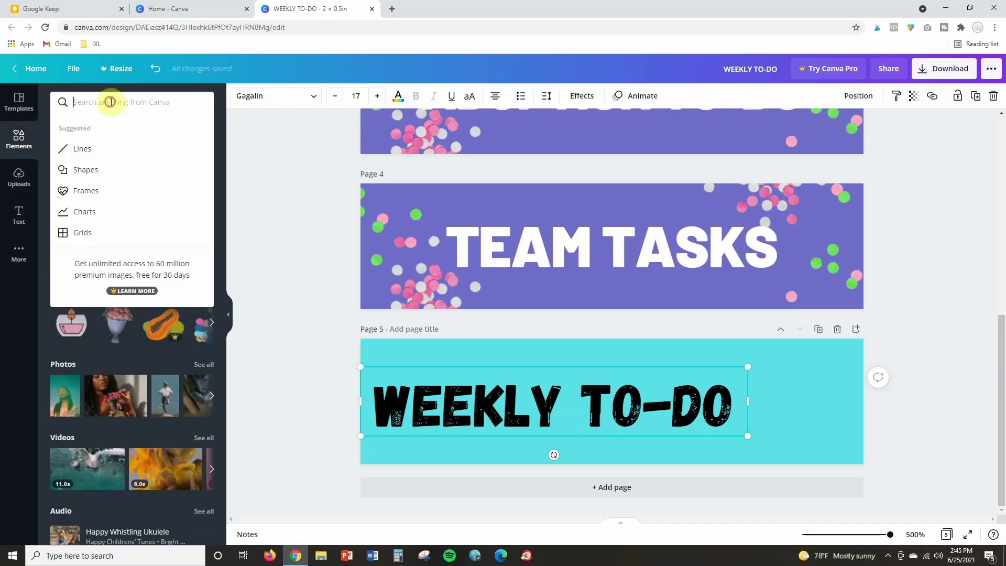
pyautogui.write('flower')
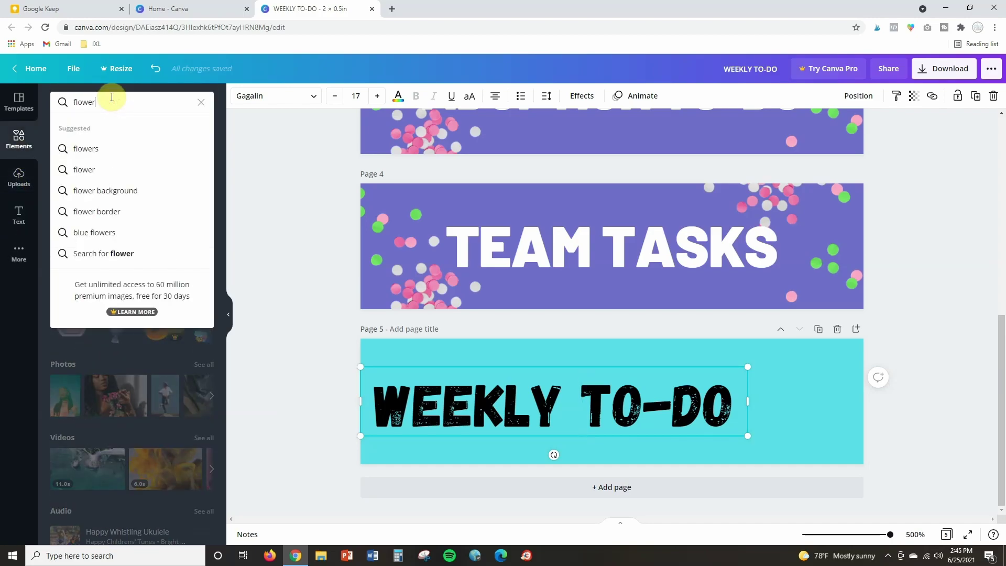
pyautogui.press('Return')
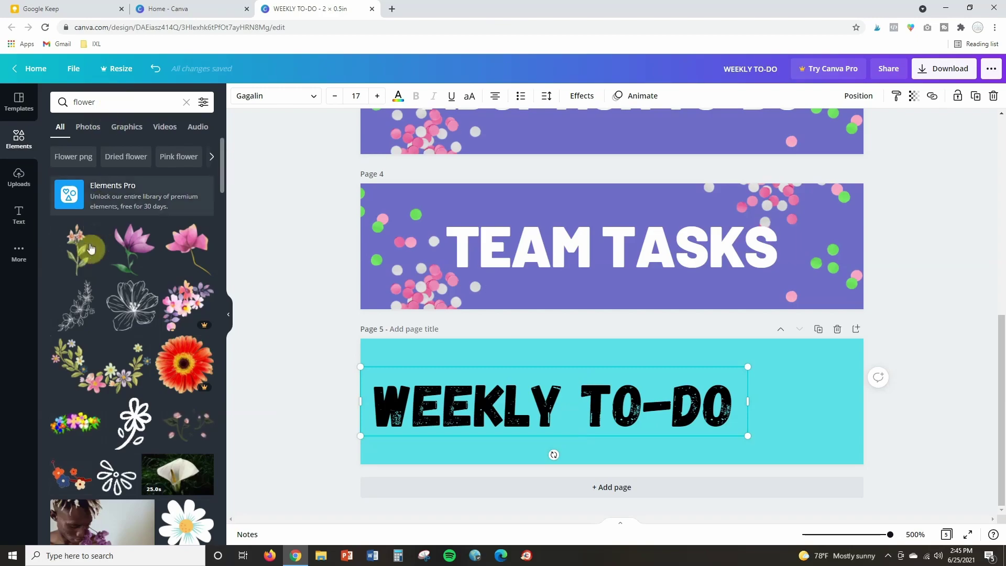
pyautogui.click(126, 306)
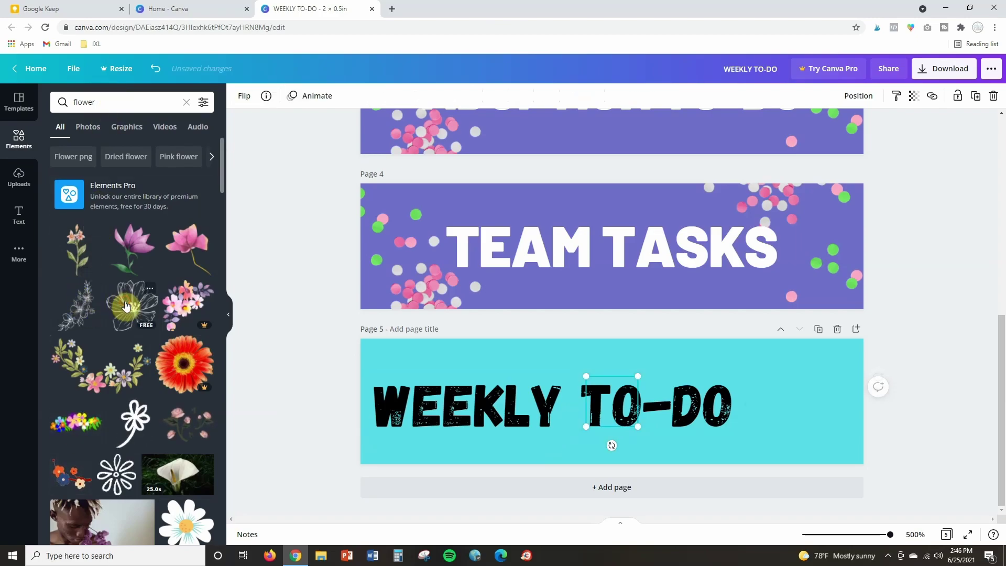
pyautogui.moveTo(618, 384); pyautogui.dragTo(745, 354)
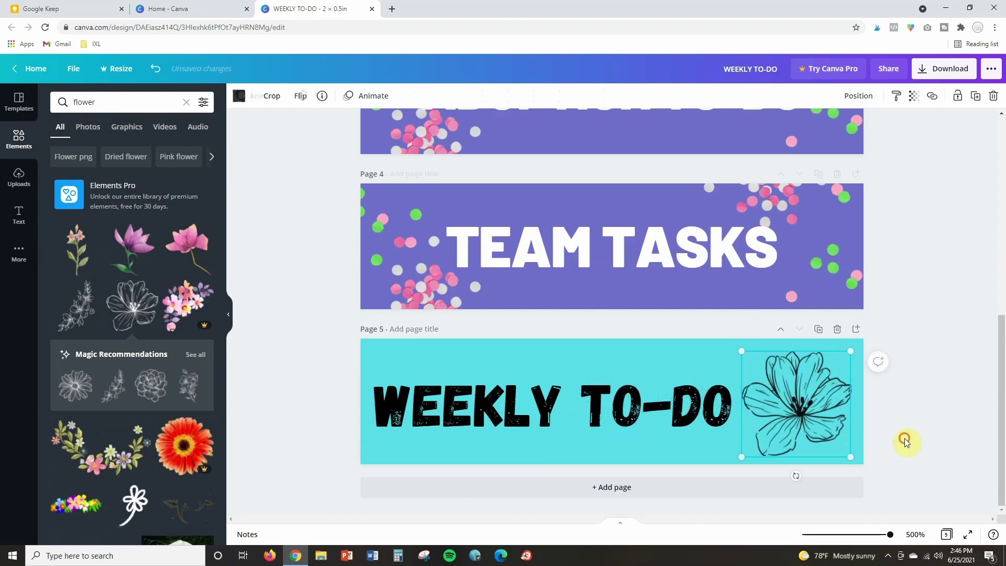
pyautogui.click(921, 463)
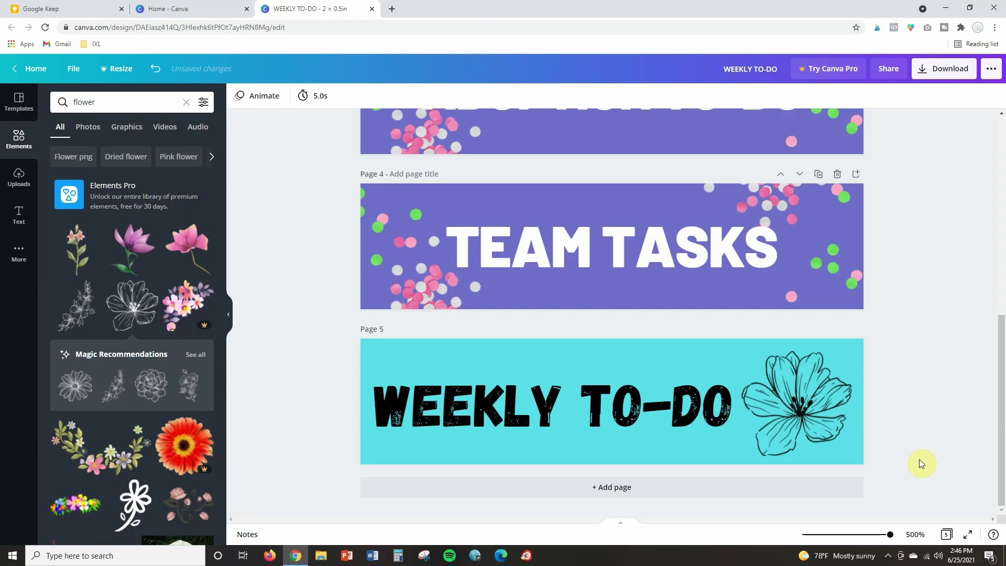